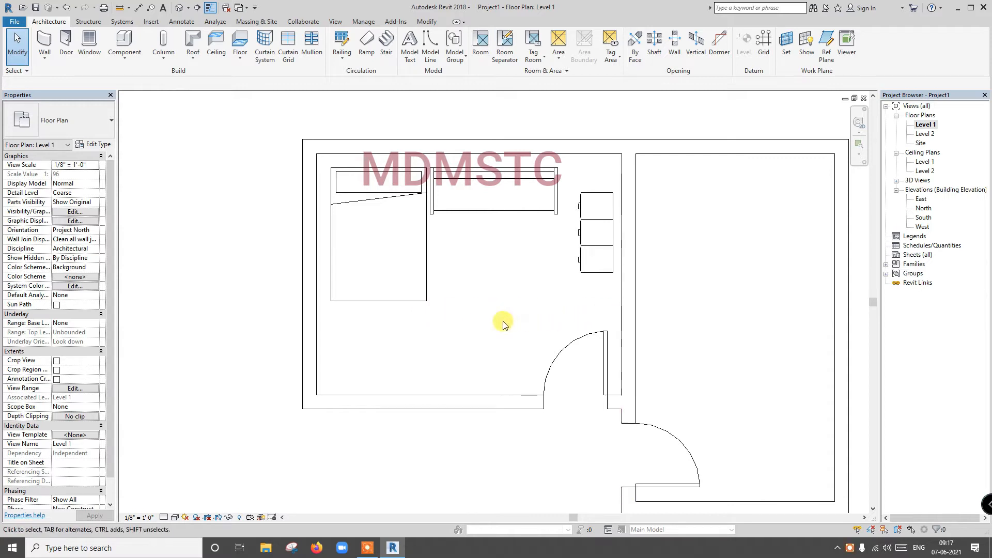
# Group the bed, the sofa and the three five-drawer cabinets in the left room into one model group.
pyautogui.click(418, 301)
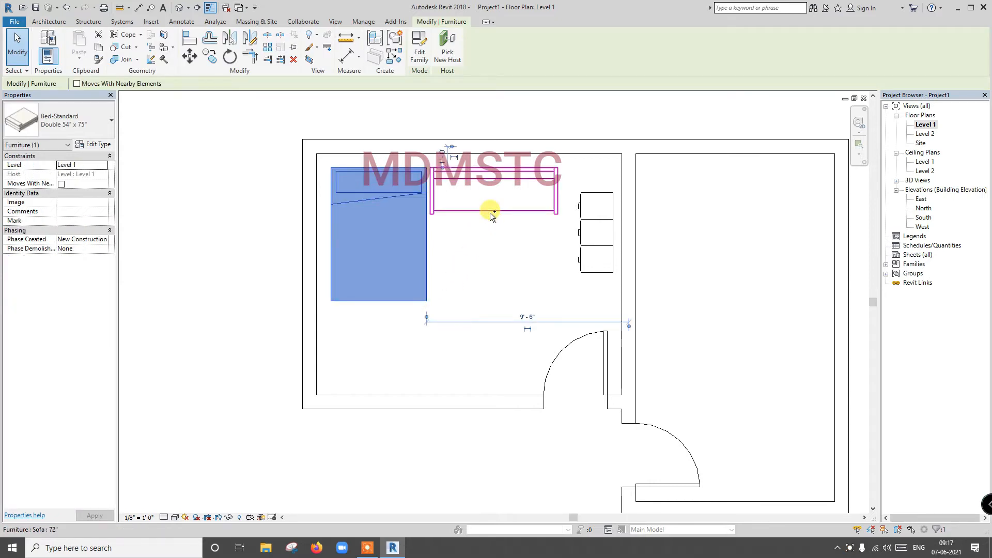
pyautogui.keyDown('ctrl'); pyautogui.click(463, 204); pyautogui.keyUp('ctrl')
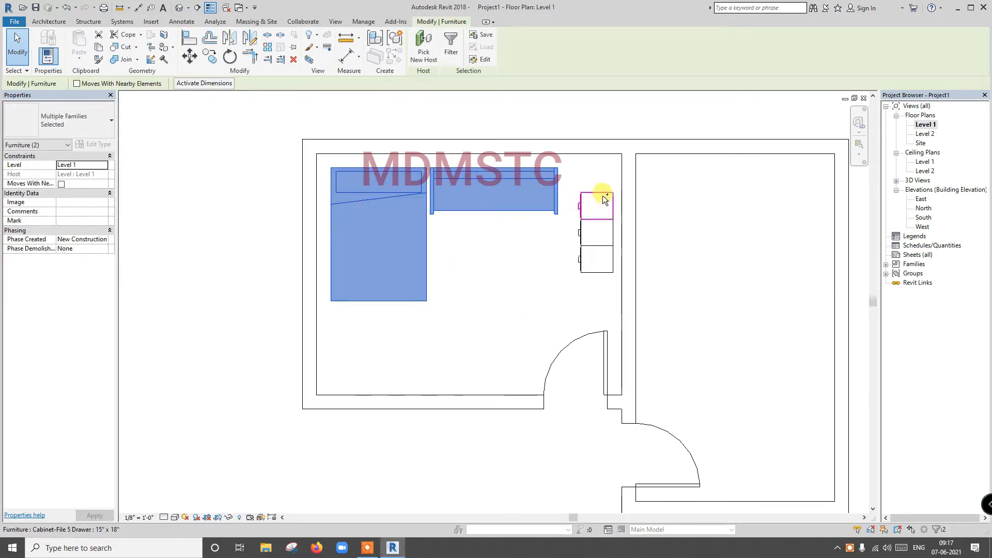
pyautogui.keyDown('ctrl'); pyautogui.click(605, 200); pyautogui.keyUp('ctrl')
pyautogui.keyDown('ctrl'); pyautogui.click(599, 234); pyautogui.keyUp('ctrl')
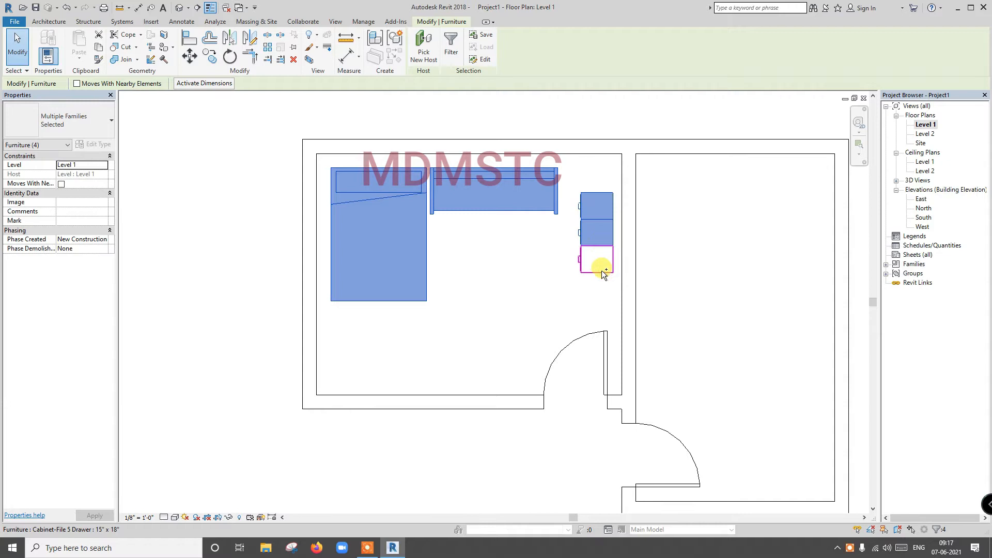
pyautogui.keyDown('ctrl'); pyautogui.click(599, 261); pyautogui.keyUp('ctrl')
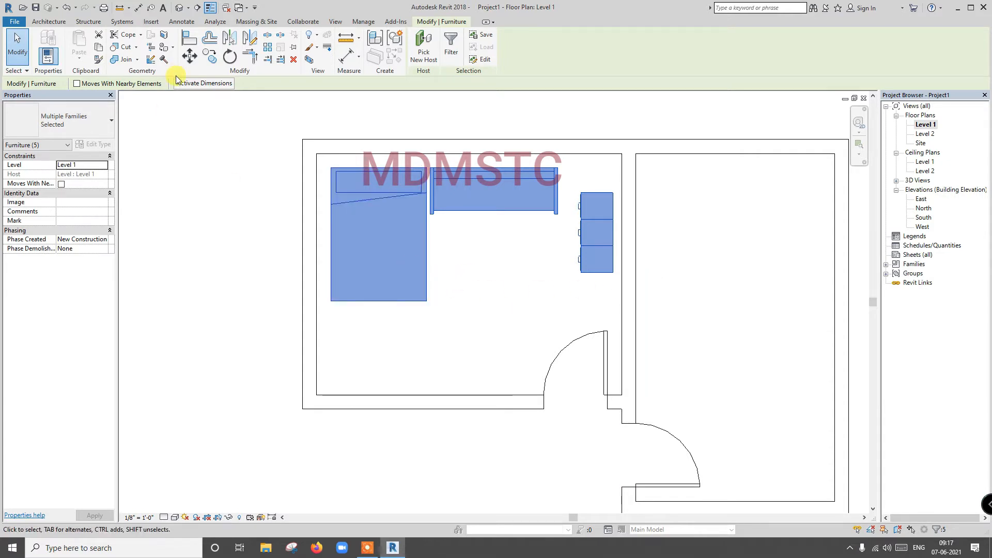
pyautogui.click(188, 25)
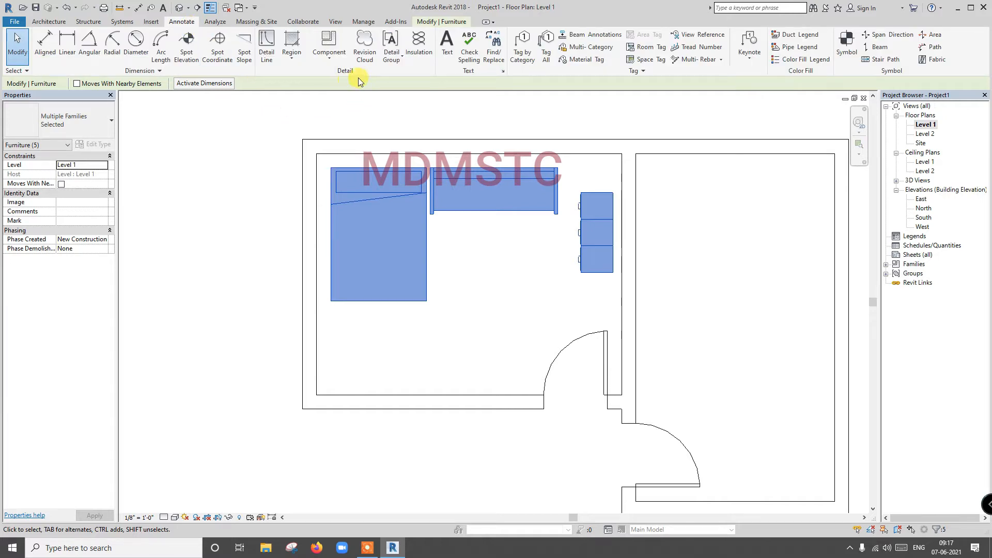
pyautogui.click(391, 62)
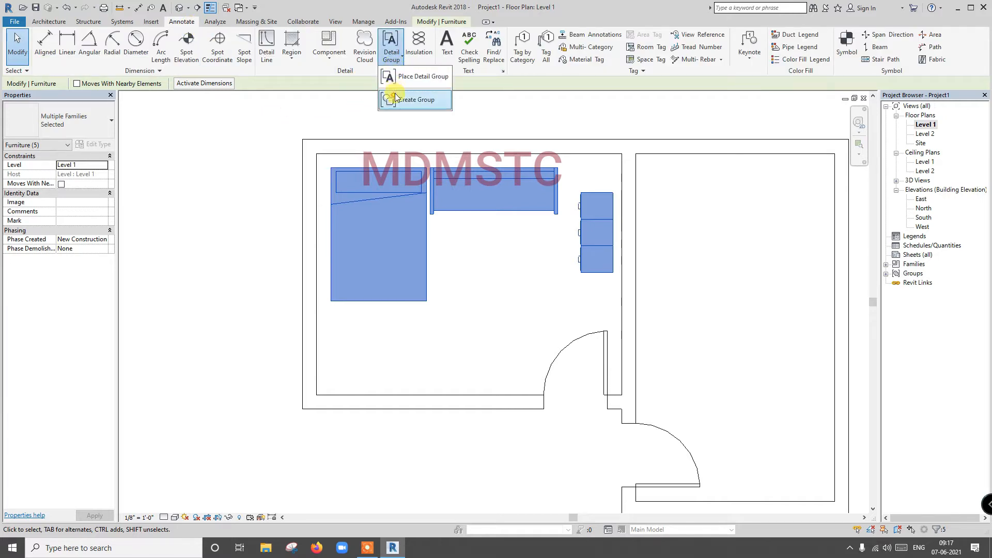
pyautogui.click(396, 98)
pyautogui.click(467, 297)
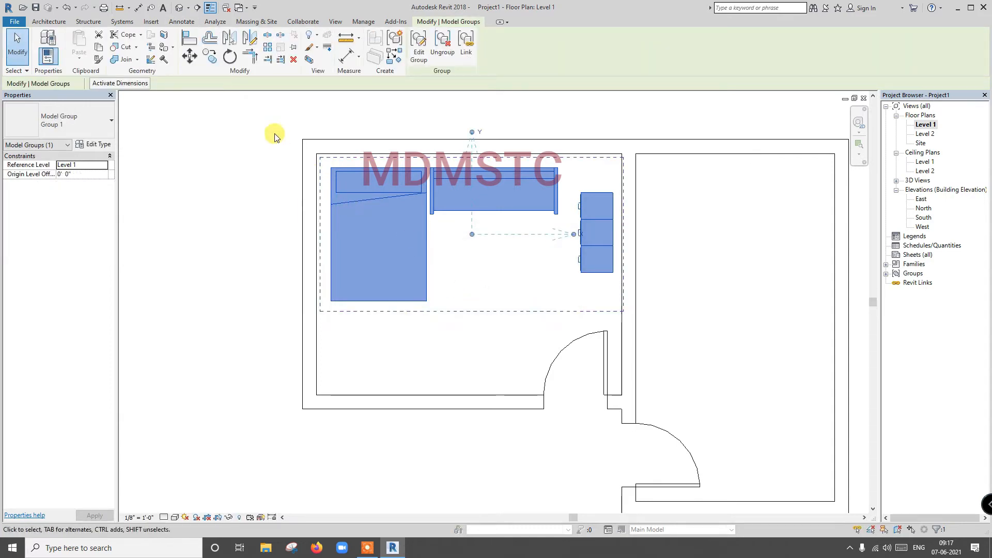
# Copy the furniture group horizontally from the bed's upper-left corner into the adjacent room on the right.
pyautogui.click(210, 56)
pyautogui.click(331, 167)
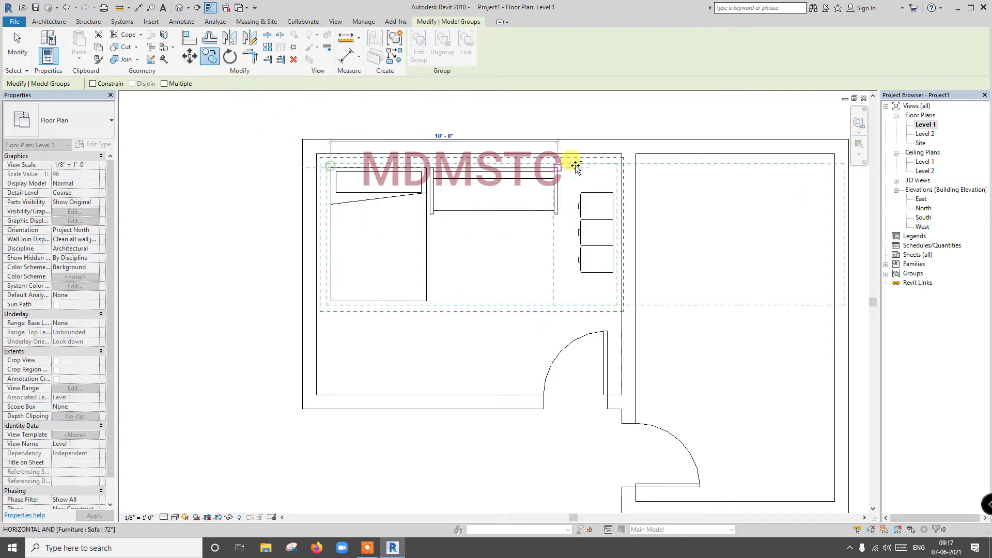
pyautogui.click(642, 166)
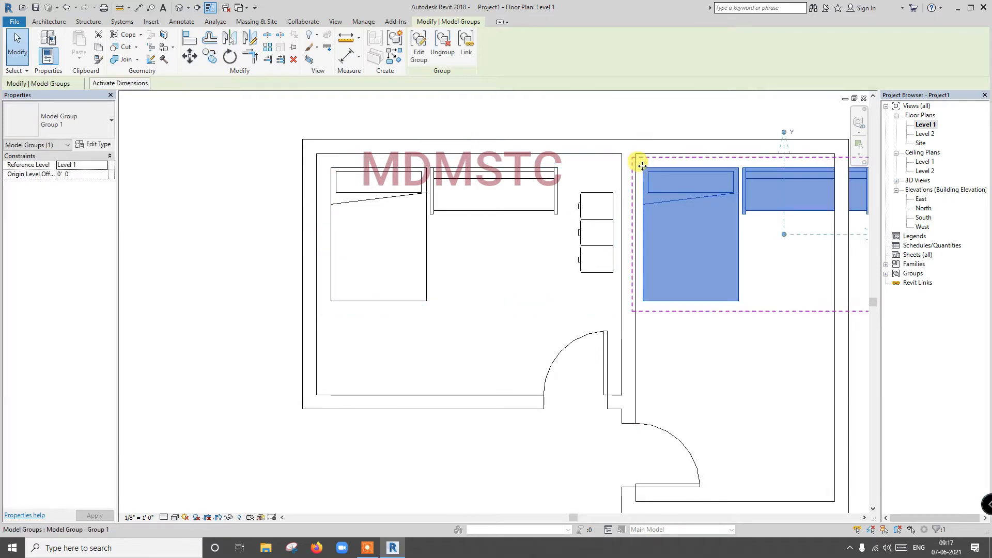
pyautogui.click(599, 178)
pyautogui.scroll(-3, 387, 189)
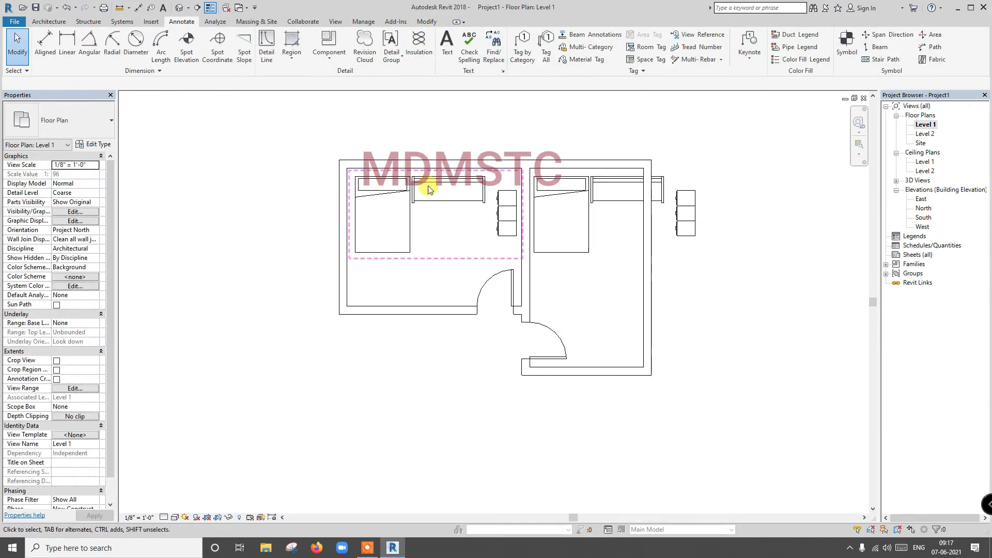
# Rotate the copied furniture group 90° clockwise about its centre.
pyautogui.click(679, 230)
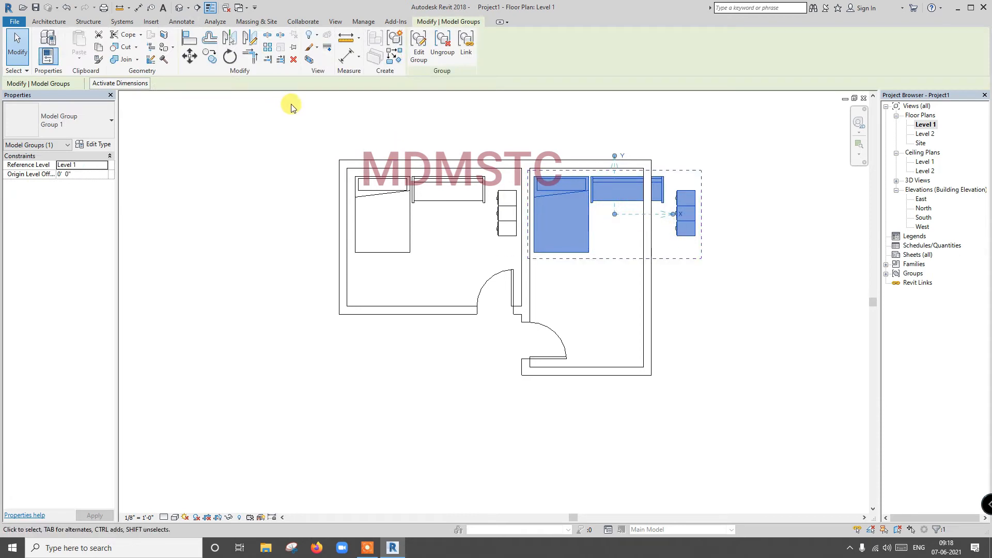
pyautogui.click(233, 61)
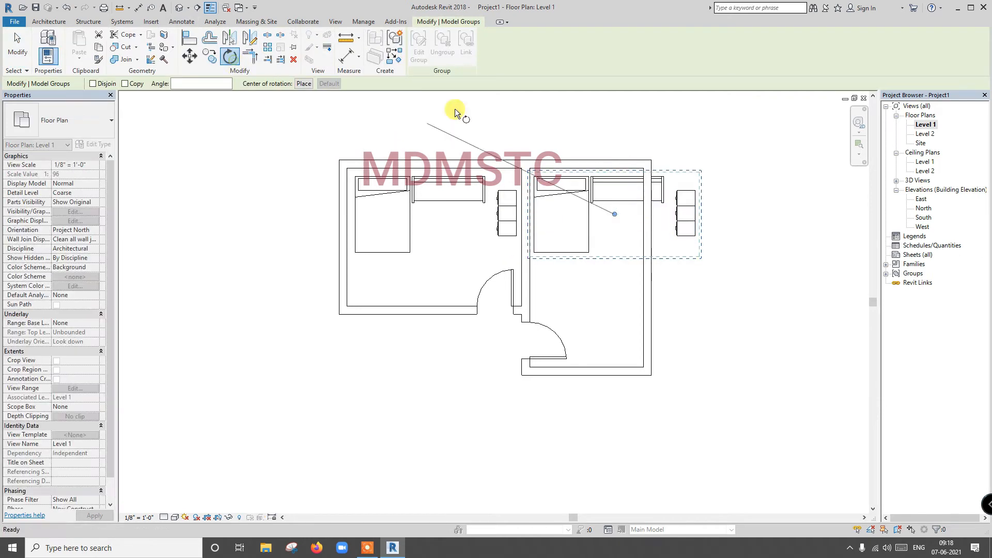
pyautogui.click(744, 211)
pyautogui.click(616, 299)
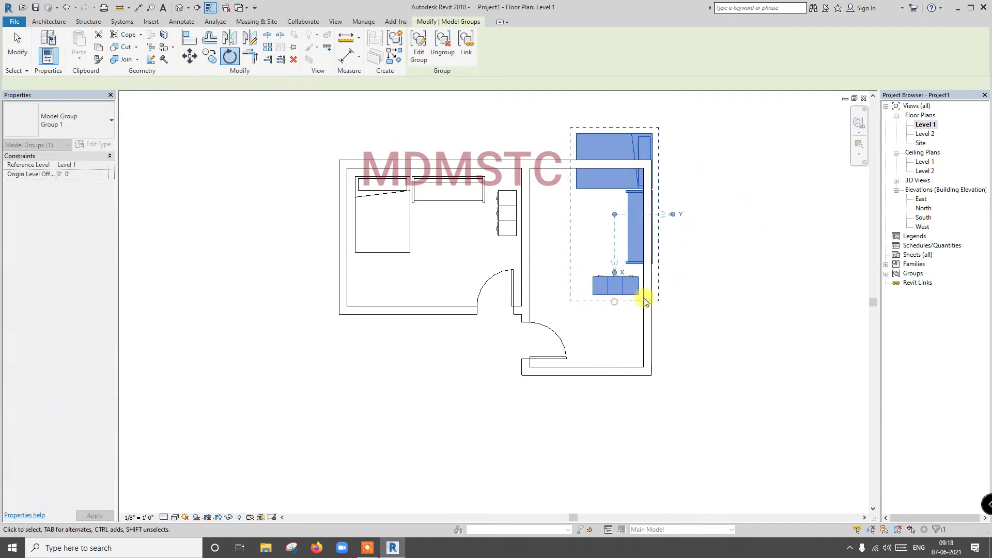
# Nudge the rotated furniture group down and left so it fits inside the right room's walls.
pyautogui.press('Down')
pyautogui.press('Down')
pyautogui.press('Down')
pyautogui.press('Down')
pyautogui.press('Down')
pyautogui.press('Down')
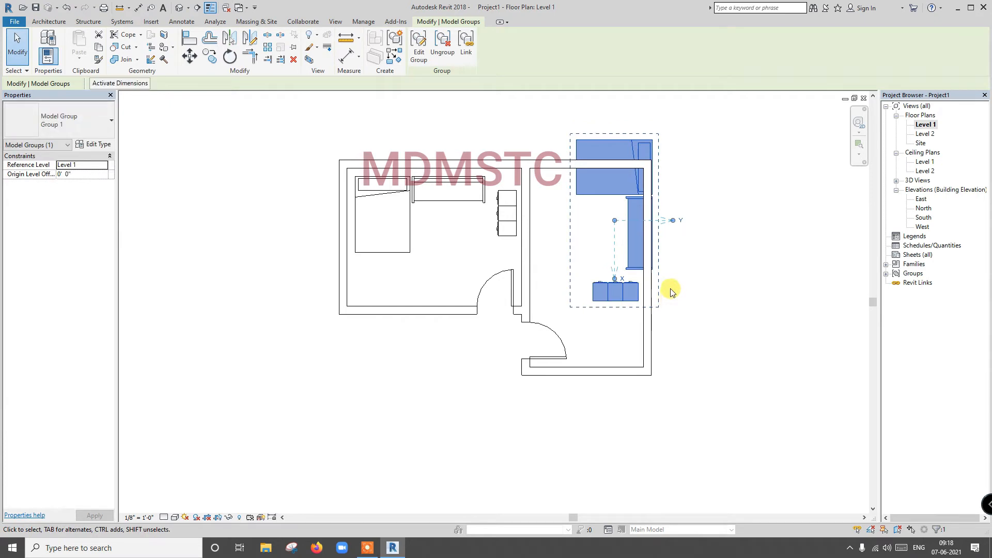
pyautogui.press('Down')
pyautogui.press('Down')
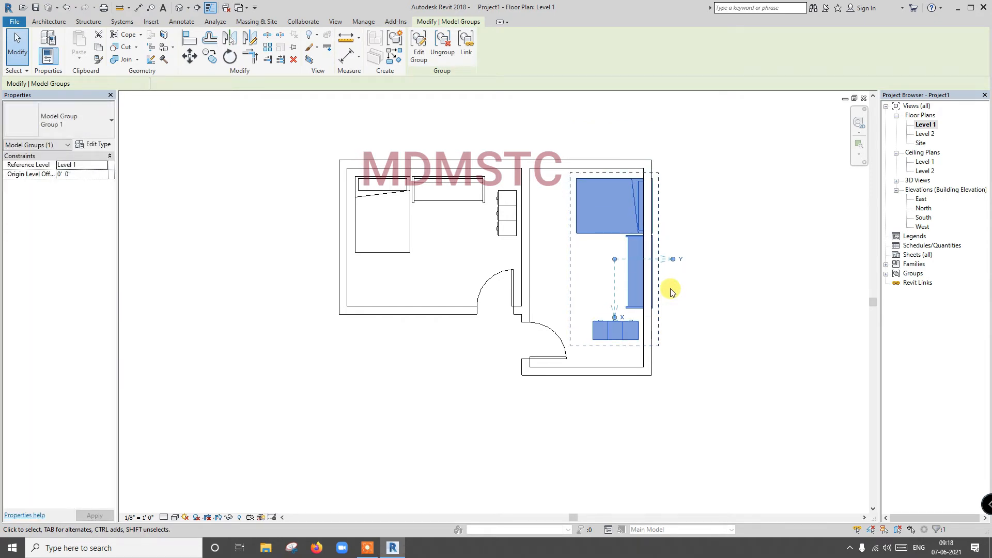
pyautogui.press('Left')
pyautogui.press('Left')
pyautogui.press('Left')
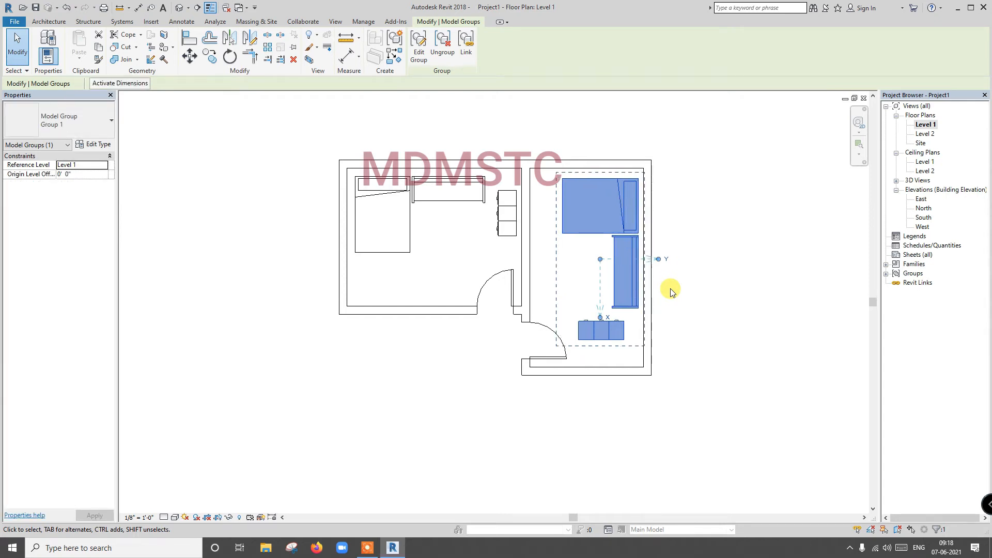
pyautogui.press('Up')
pyautogui.press('Escape')
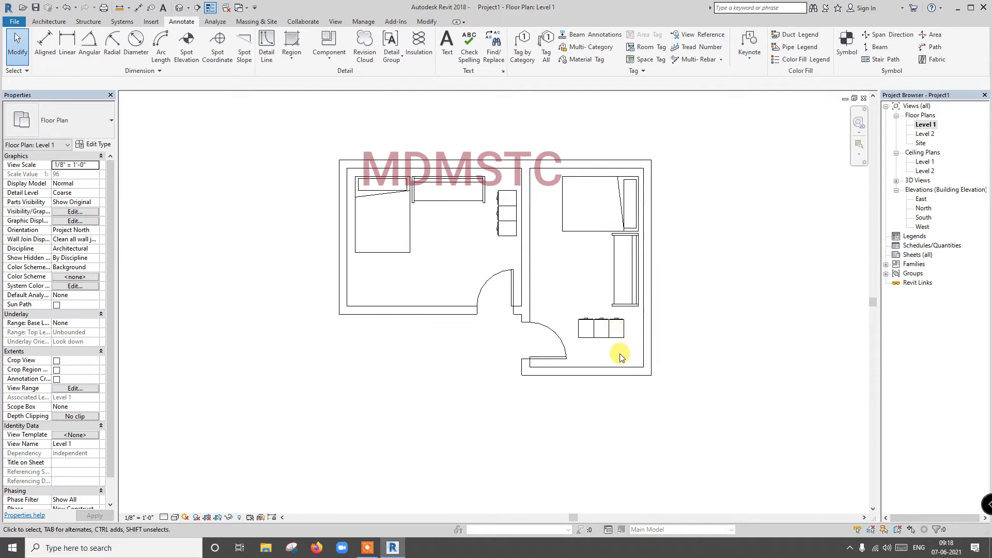
# Edit the copied group, moving its three cabinets down and slightly right towards the room's lower wall, and finish editing.
pyautogui.click(619, 339)
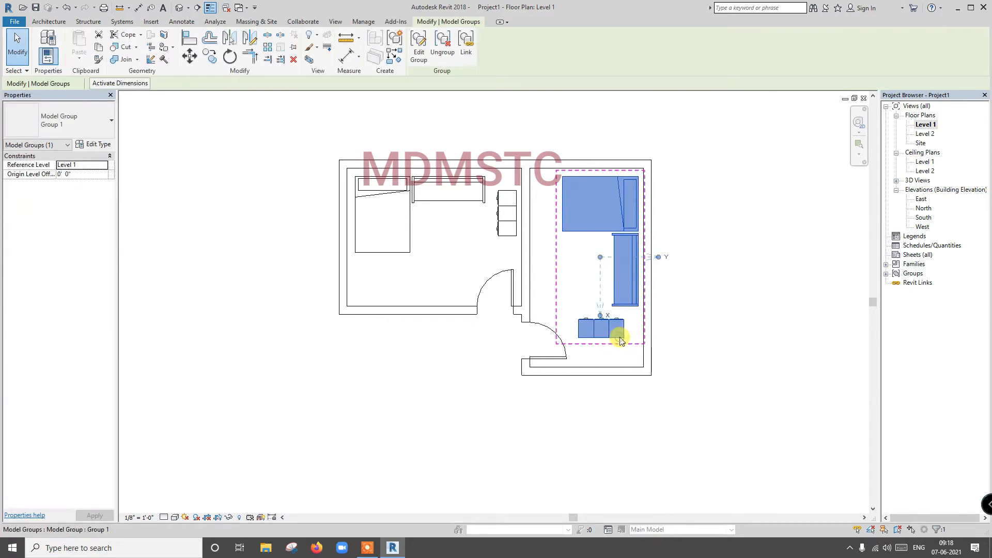
pyautogui.click(418, 48)
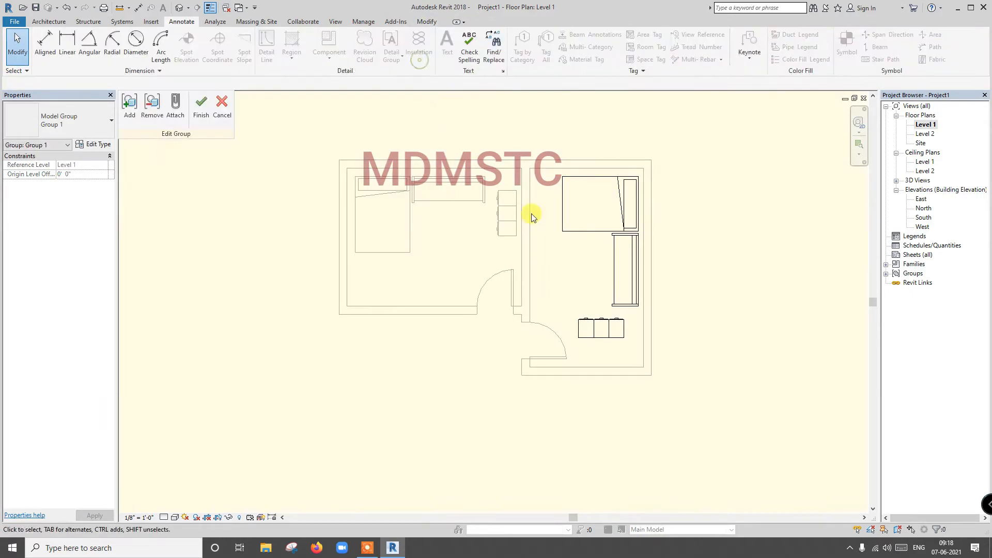
pyautogui.click(597, 331)
pyautogui.keyDown('ctrl'); pyautogui.click(602, 331); pyautogui.keyUp('ctrl')
pyautogui.keyDown('ctrl'); pyautogui.click(618, 335); pyautogui.keyUp('ctrl')
pyautogui.press('Down')
pyautogui.press('Down')
pyautogui.press('Down')
pyautogui.press('Down')
pyautogui.press('Down')
pyautogui.press('Down')
pyautogui.press('Down')
pyautogui.press('Down')
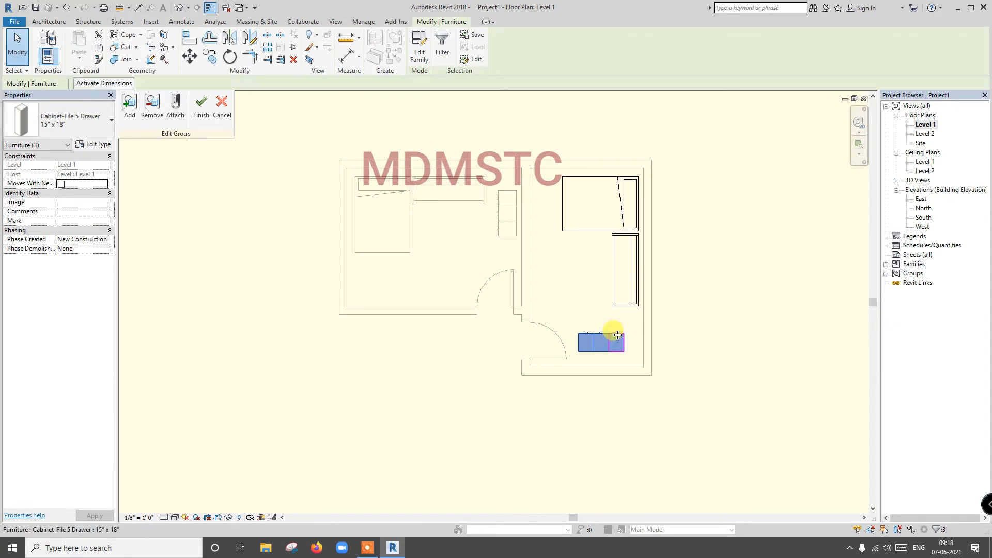
pyautogui.press('Right')
pyautogui.press('Right')
pyautogui.press('Right')
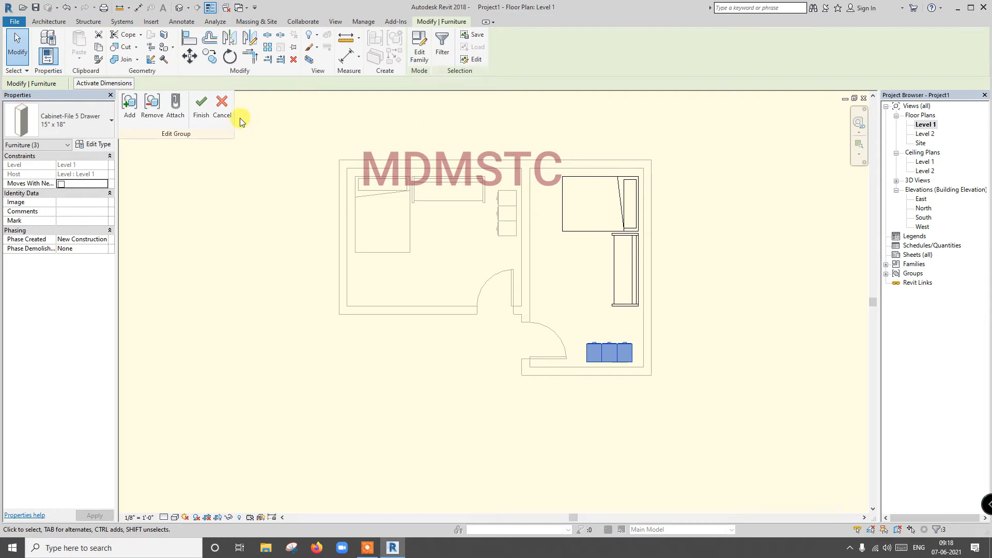
pyautogui.click(202, 106)
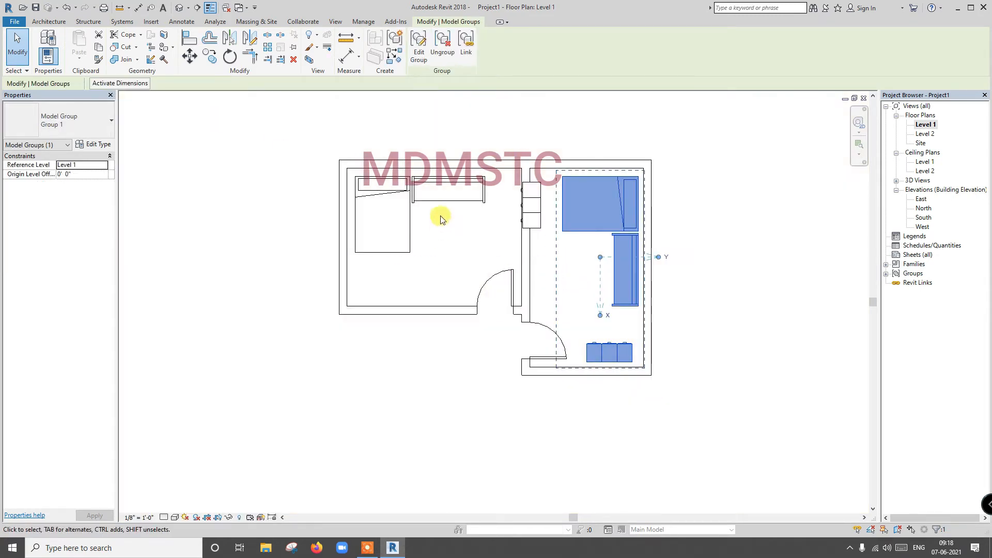
# Cancel the group edit, discarding the cabinet move, and delete the copied furniture group from the right room.
pyautogui.doubleClick(525, 208)
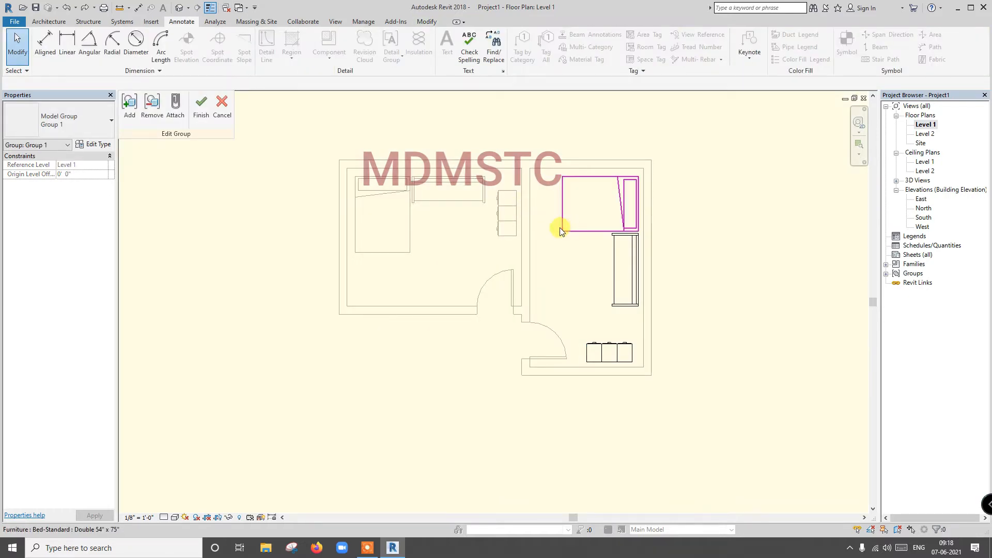
pyautogui.click(230, 123)
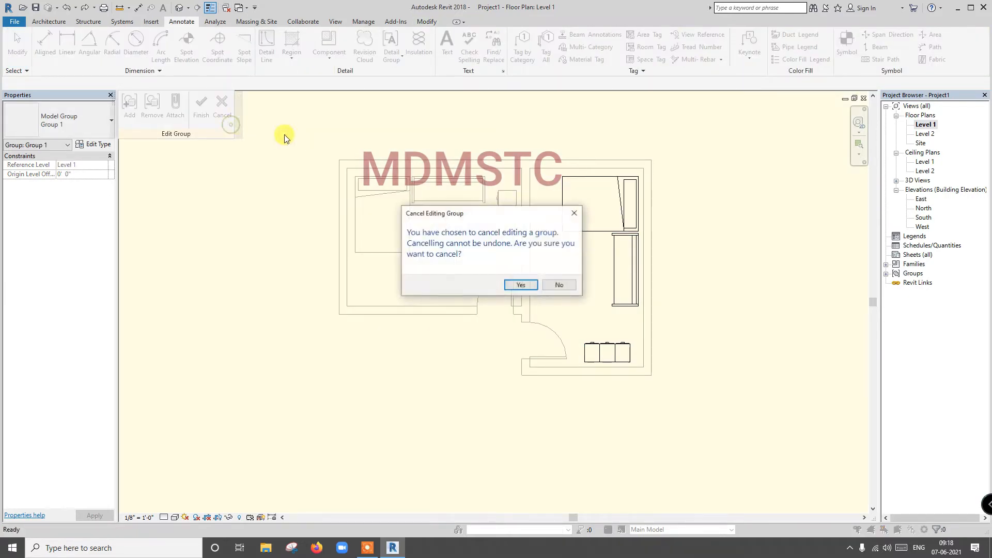
pyautogui.click(521, 285)
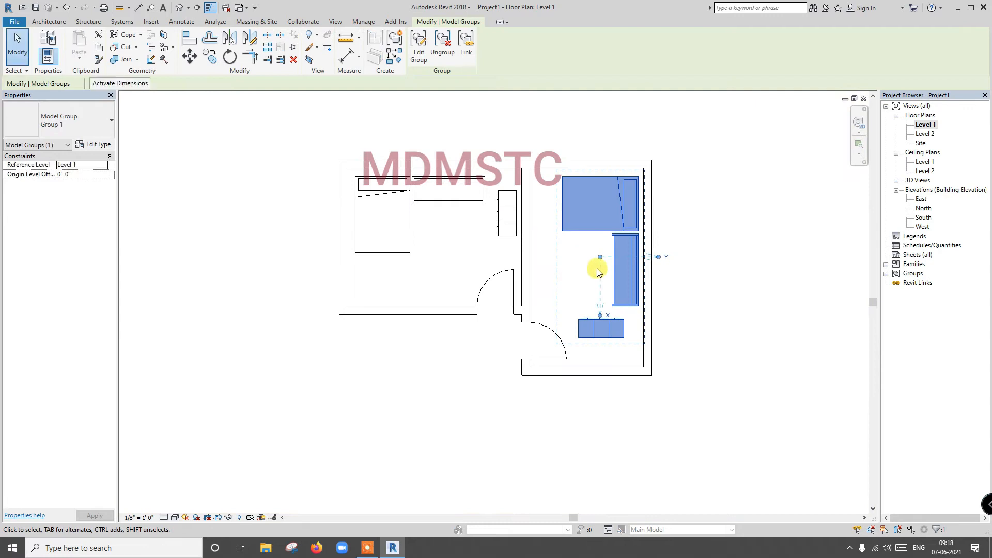
pyautogui.press('Delete')
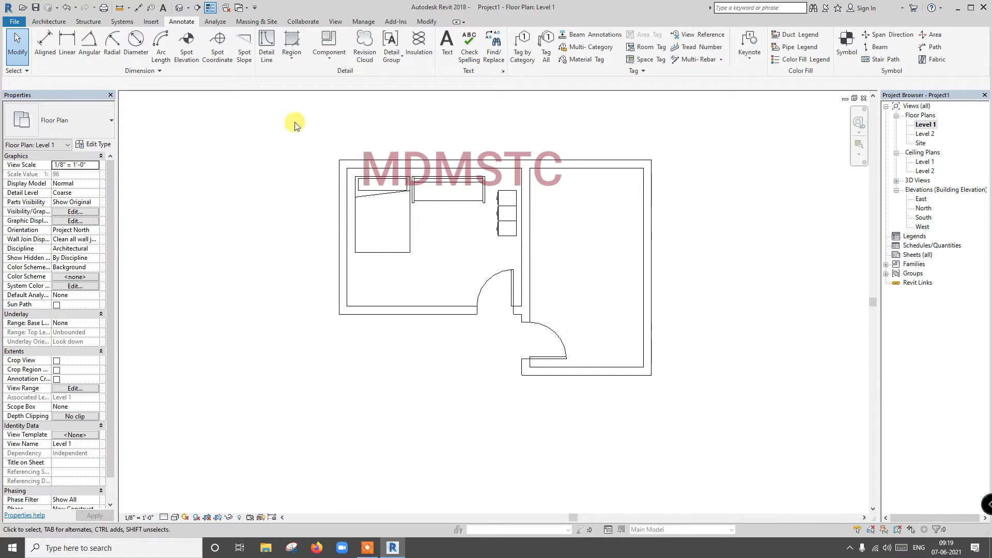
# Create a new family from the Furniture template in the English_I template folder.
pyautogui.click(12, 23)
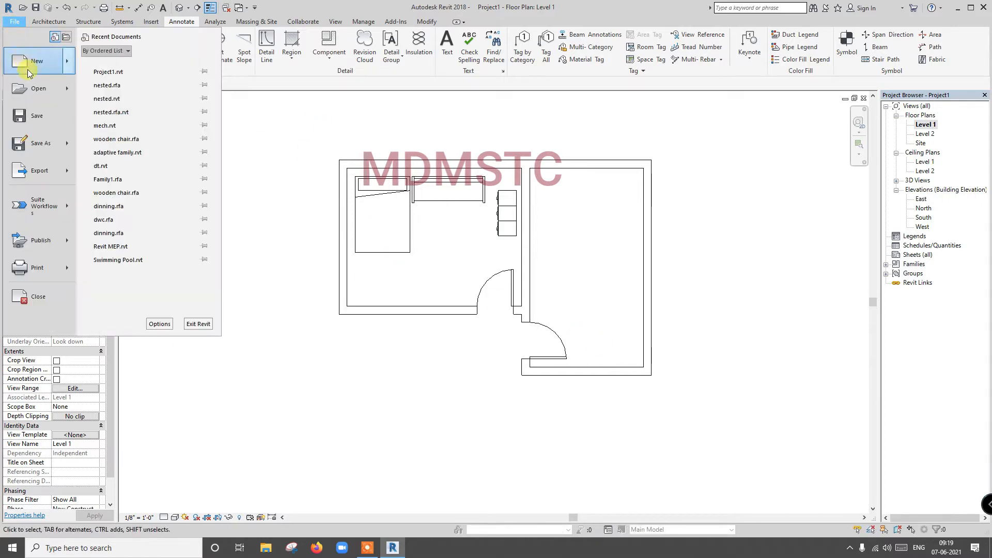
pyautogui.moveTo(44, 67)
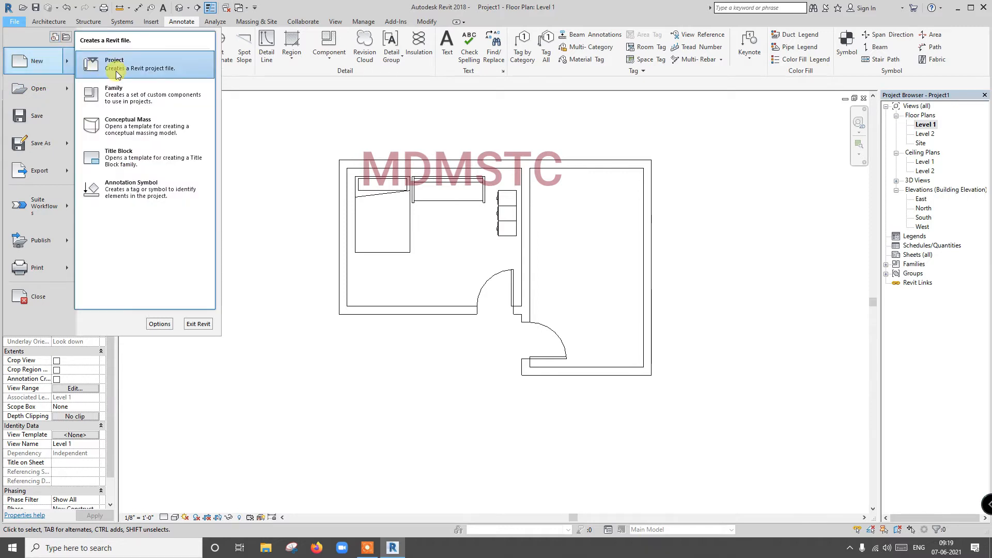
pyautogui.click(128, 85)
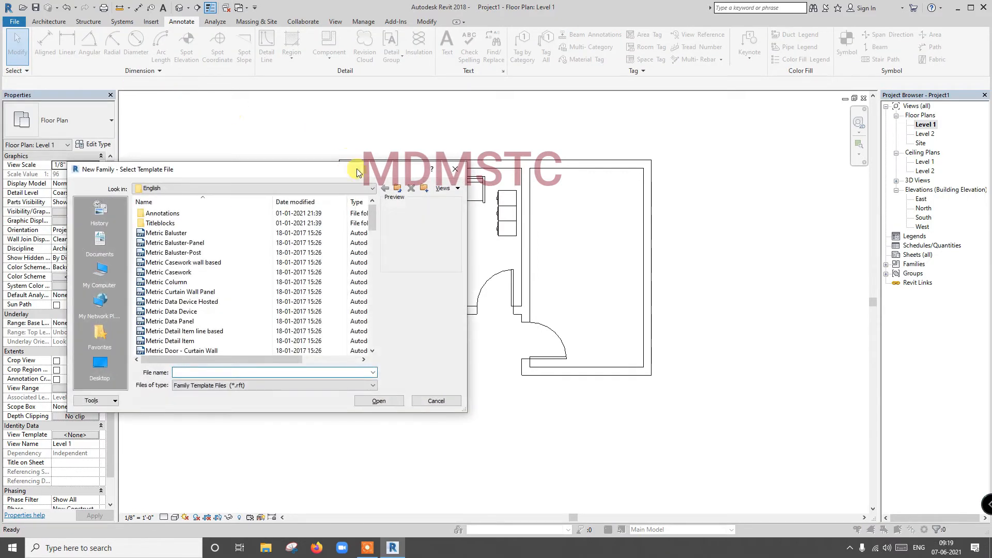
pyautogui.click(397, 189)
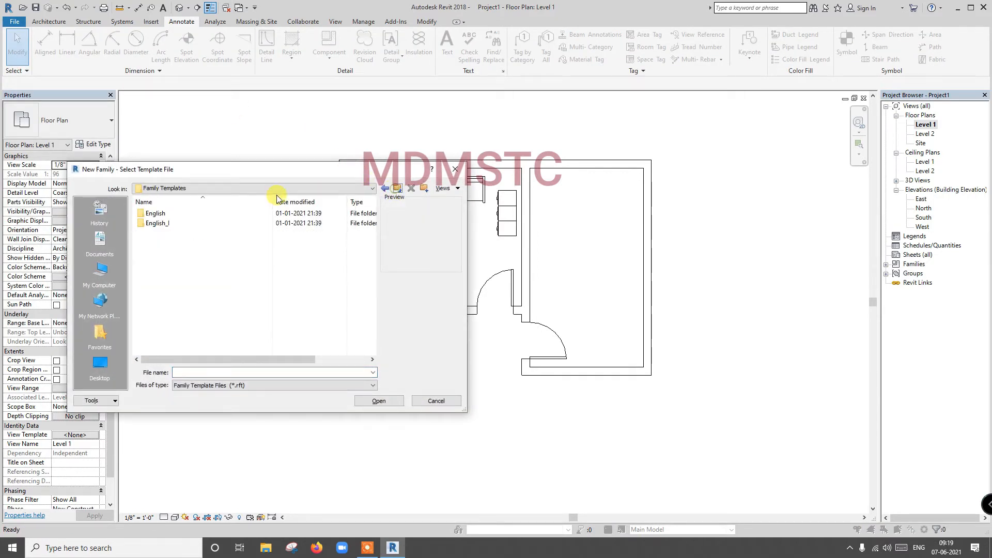
pyautogui.doubleClick(181, 224)
pyautogui.scroll(-3, 212, 250)
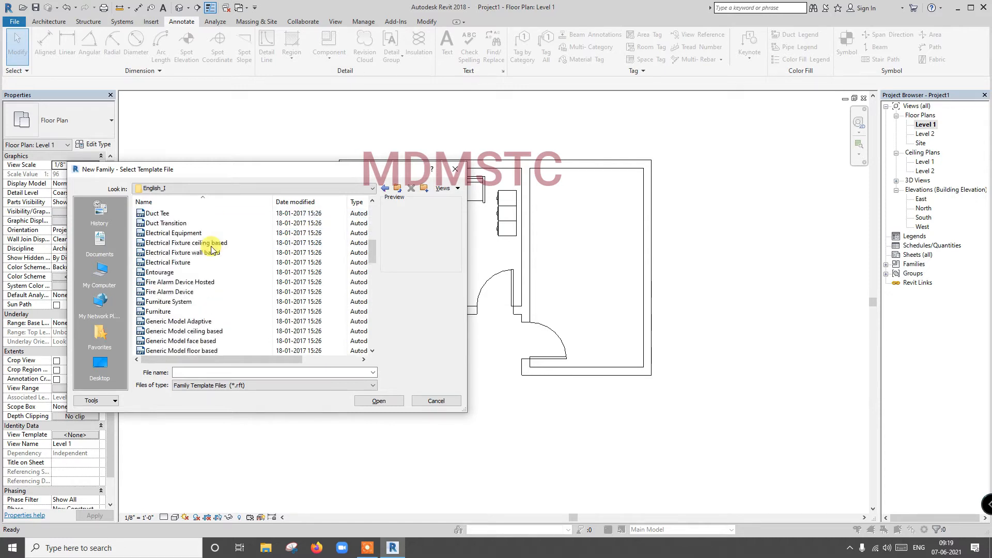
pyautogui.click(158, 311)
pyautogui.click(378, 401)
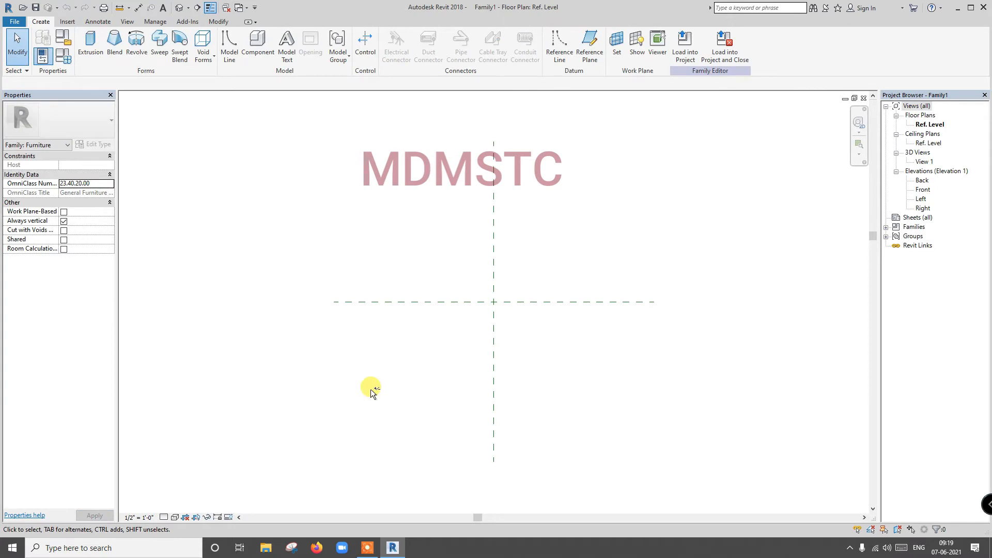
# Load the Bed-Standard family from the Beds folder and place one bed in the lower-right corner of the two reference planes' intersection.
pyautogui.click(256, 51)
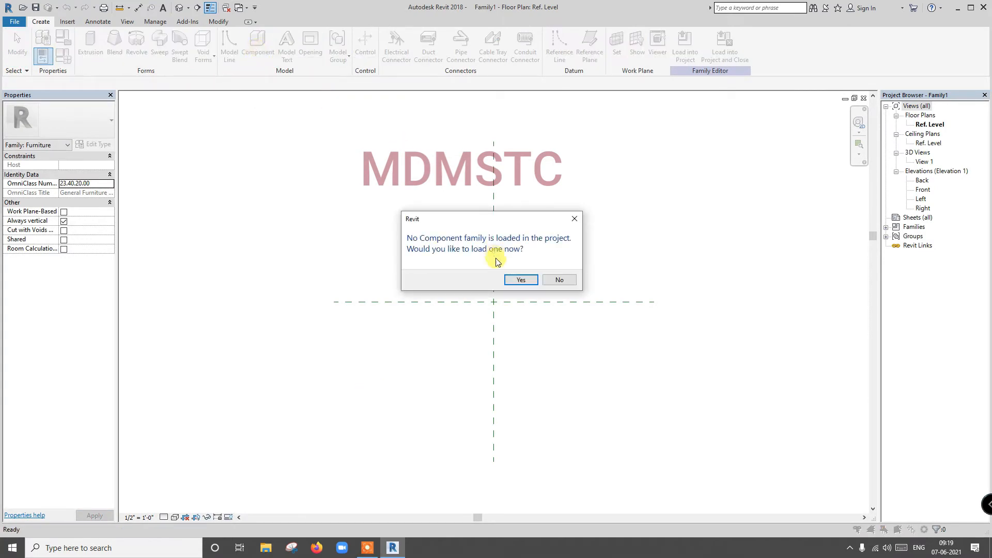
pyautogui.click(518, 283)
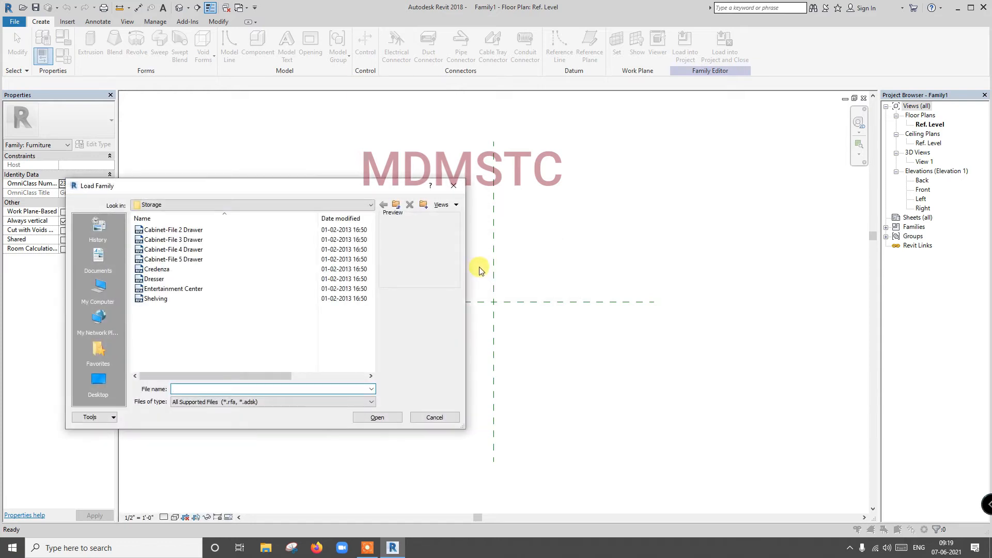
pyautogui.click(396, 206)
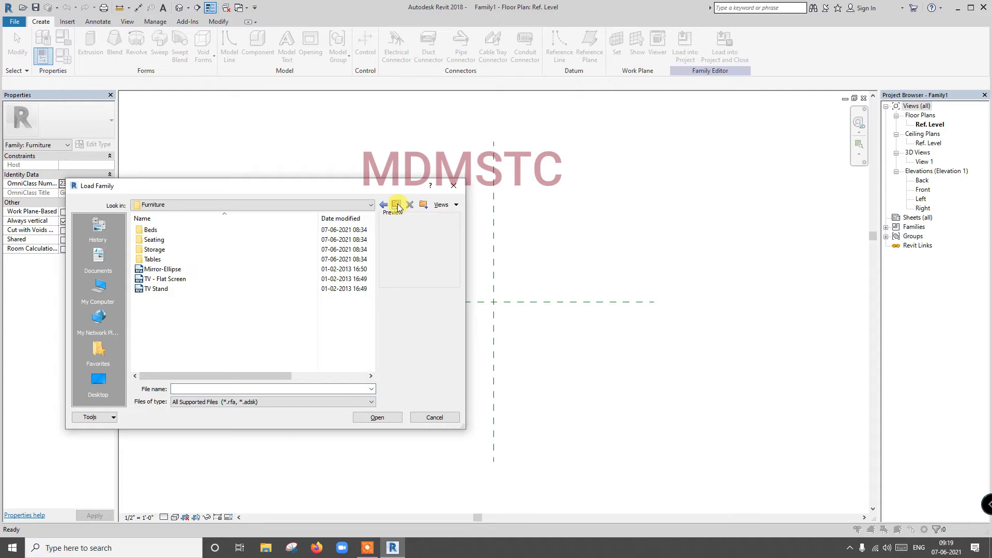
pyautogui.doubleClick(224, 230)
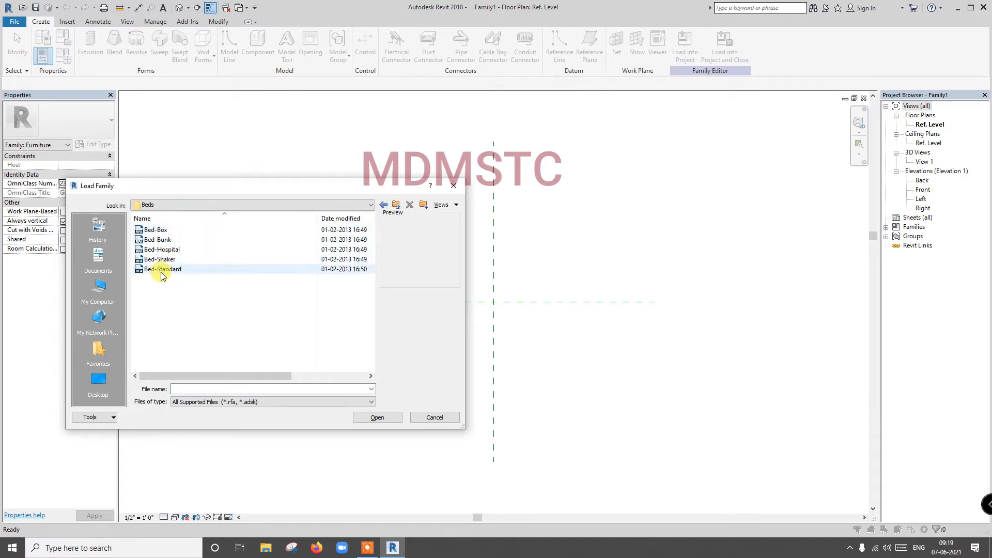
pyautogui.click(162, 274)
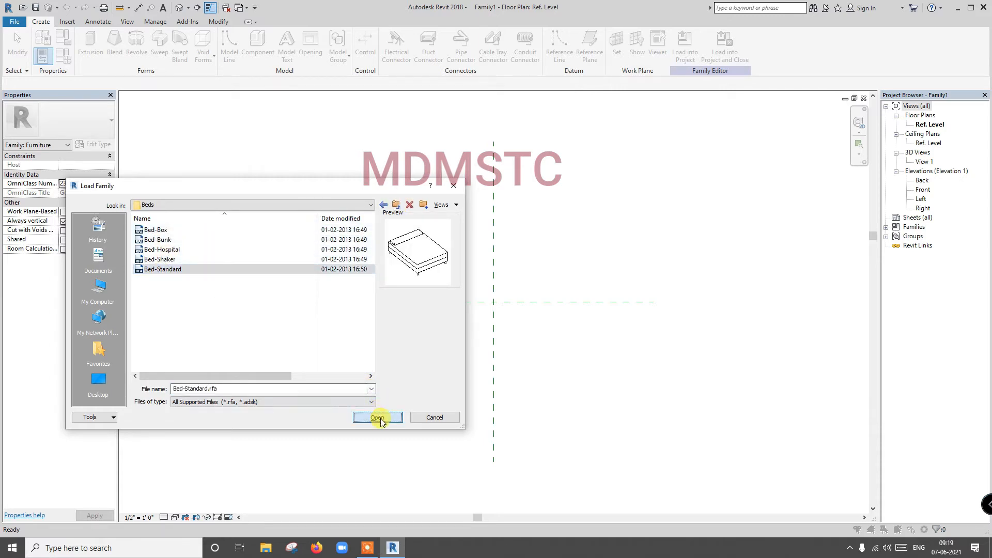
pyautogui.click(380, 419)
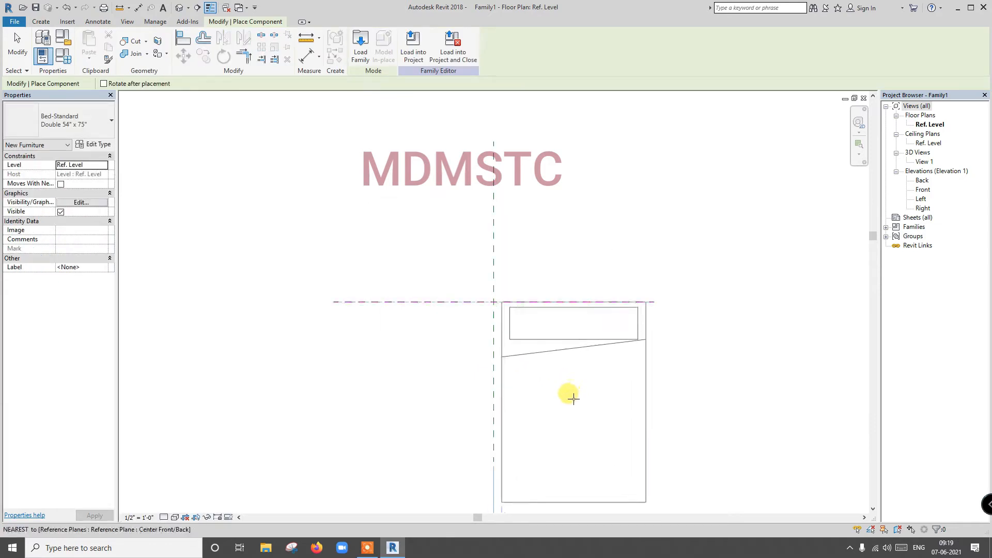
pyautogui.click(567, 395)
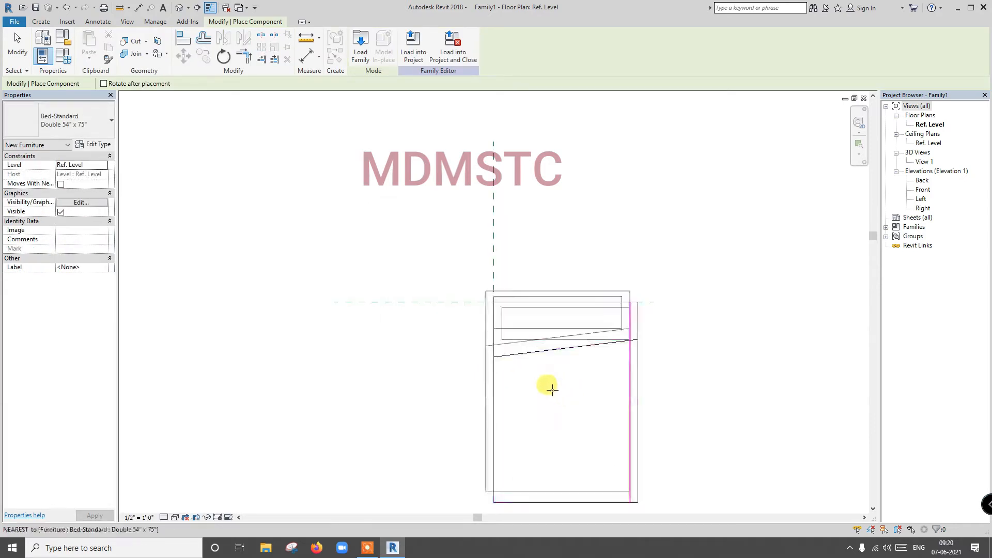
pyautogui.press('Escape')
pyautogui.press('Escape')
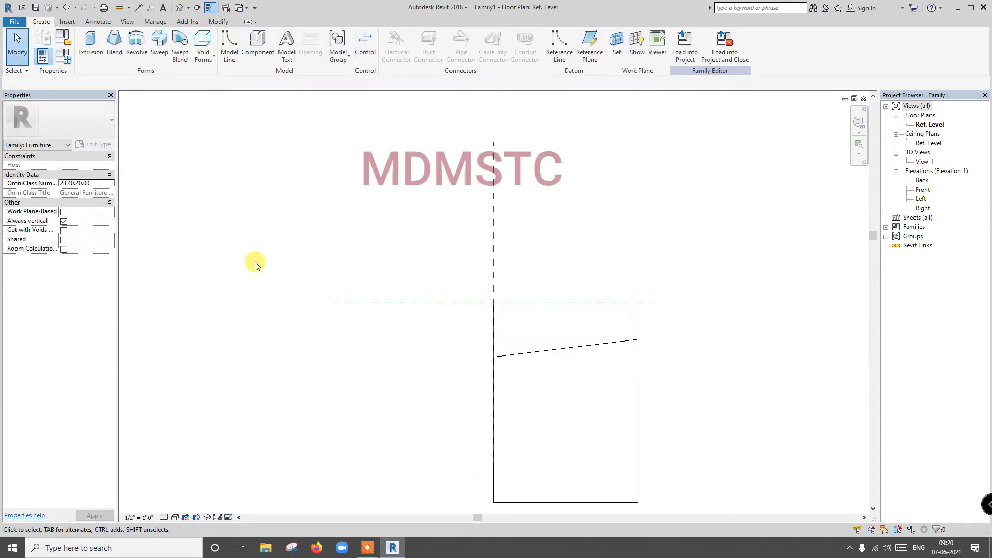
# Load the Sofa family from the Seating folder and place one sofa just to the right of the bed's head.
pyautogui.click(249, 50)
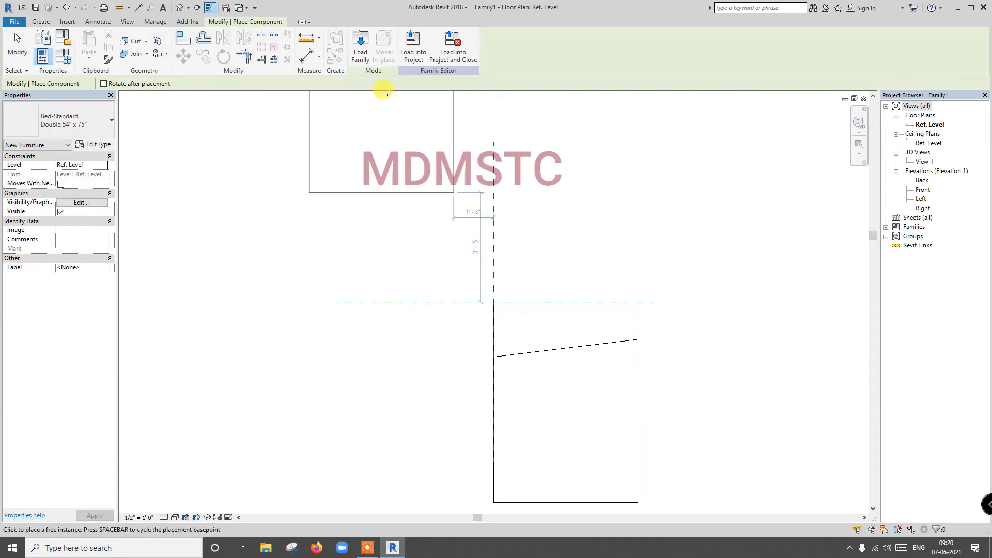
pyautogui.click(360, 55)
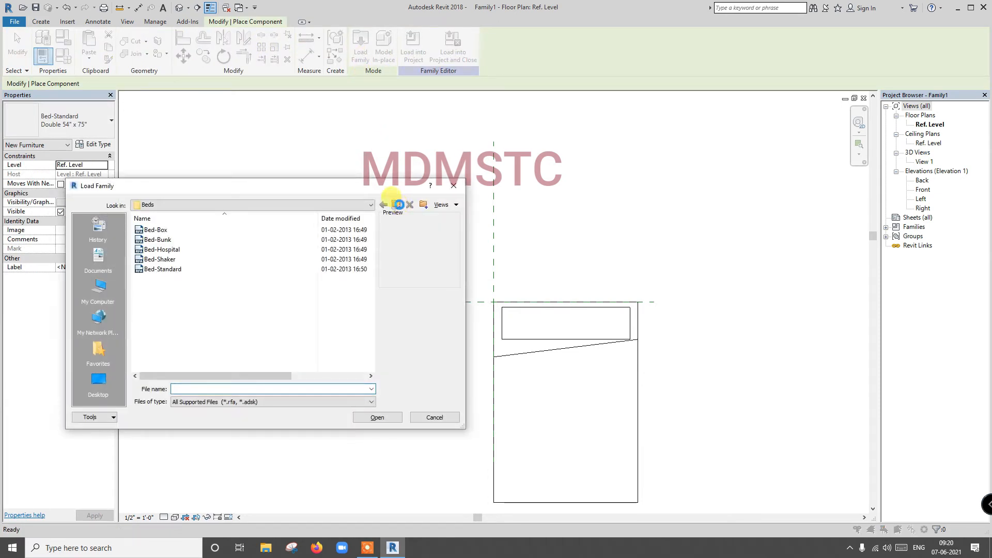
pyautogui.click(398, 206)
pyautogui.doubleClick(178, 244)
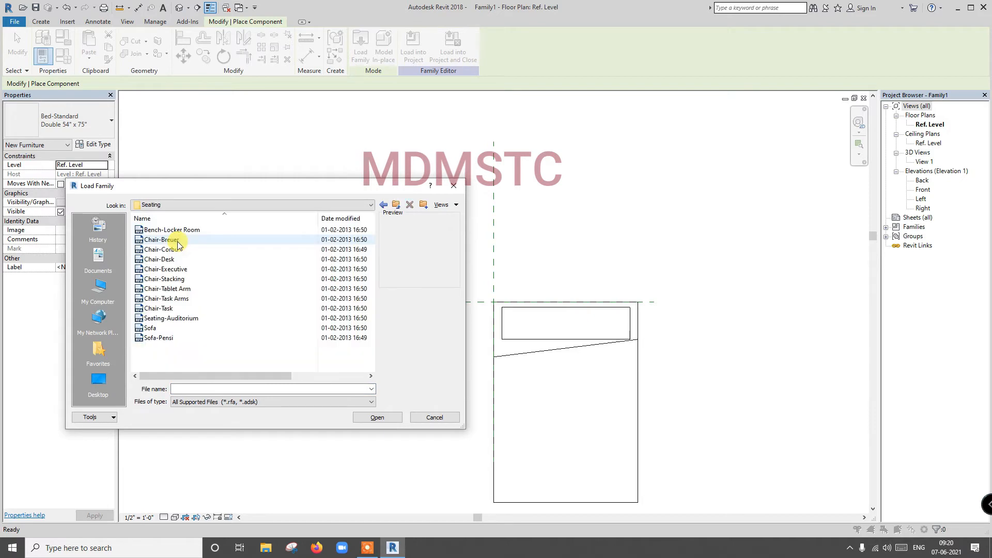
pyautogui.click(168, 329)
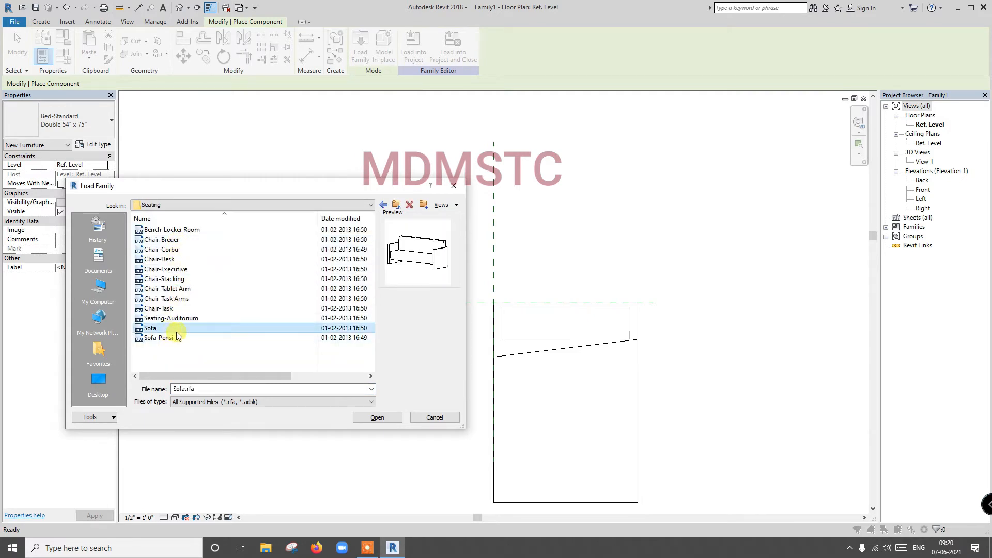
pyautogui.click(378, 417)
pyautogui.click(721, 337)
pyautogui.press('Escape')
# Load the Cabinet-File 5 Drawer family from the furniture library's Storage folder for placement.
pyautogui.scroll(-5, 205, 313)
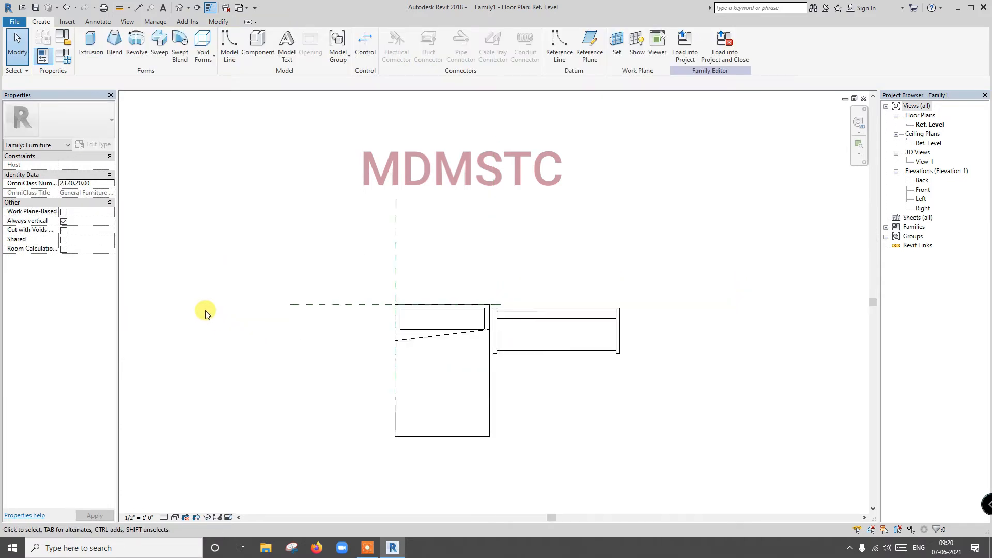
pyautogui.scroll(3, 576, 356)
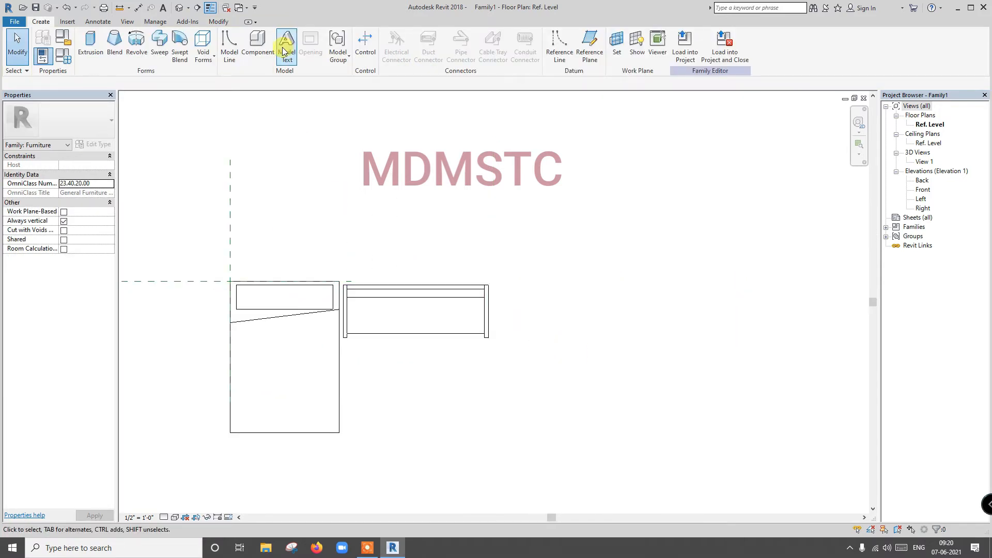
pyautogui.click(257, 43)
pyautogui.click(360, 47)
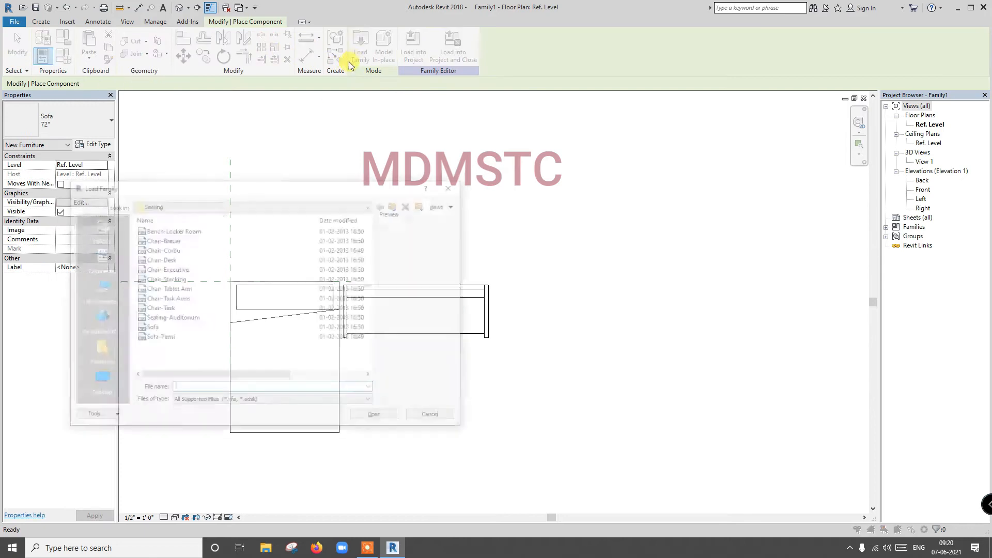
pyautogui.click(401, 209)
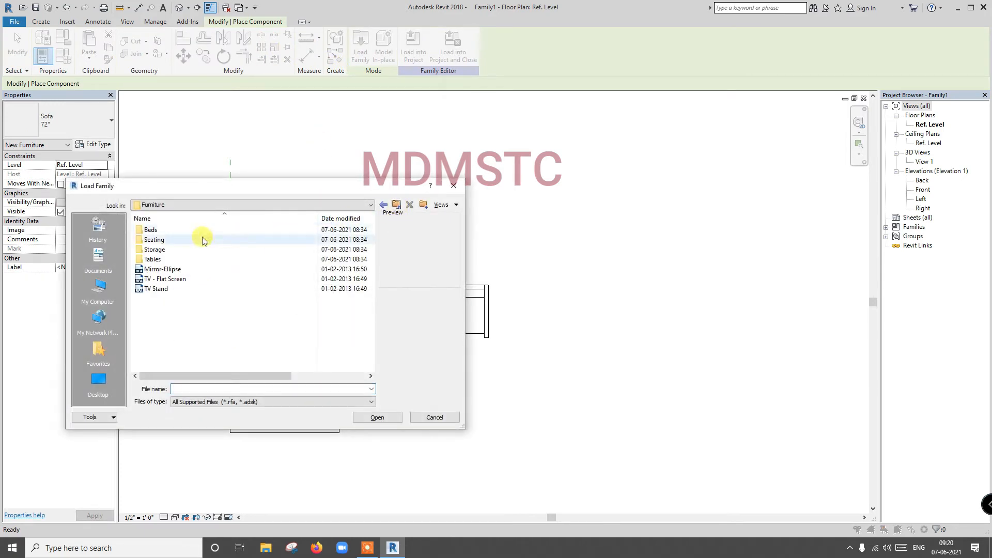
pyautogui.doubleClick(170, 251)
pyautogui.click(174, 259)
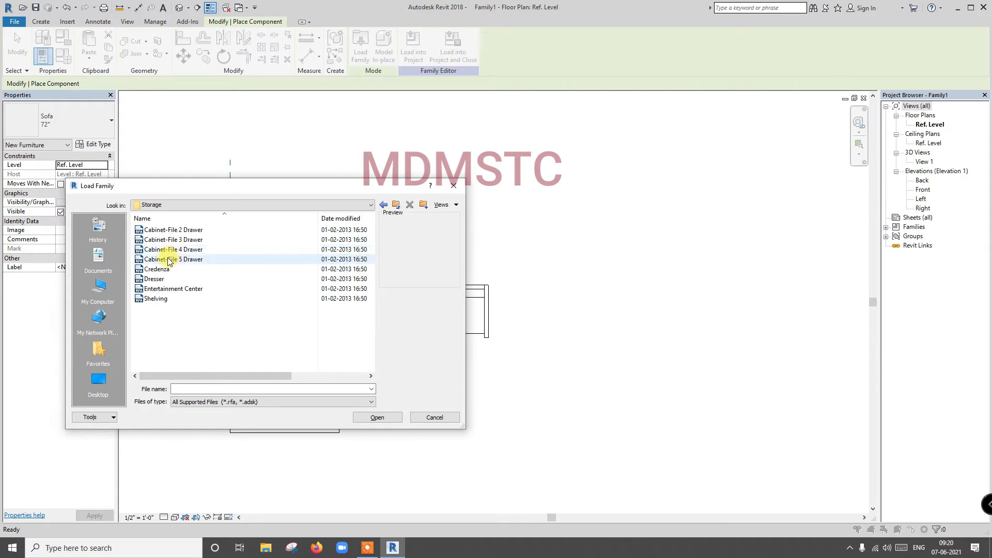
pyautogui.click(377, 417)
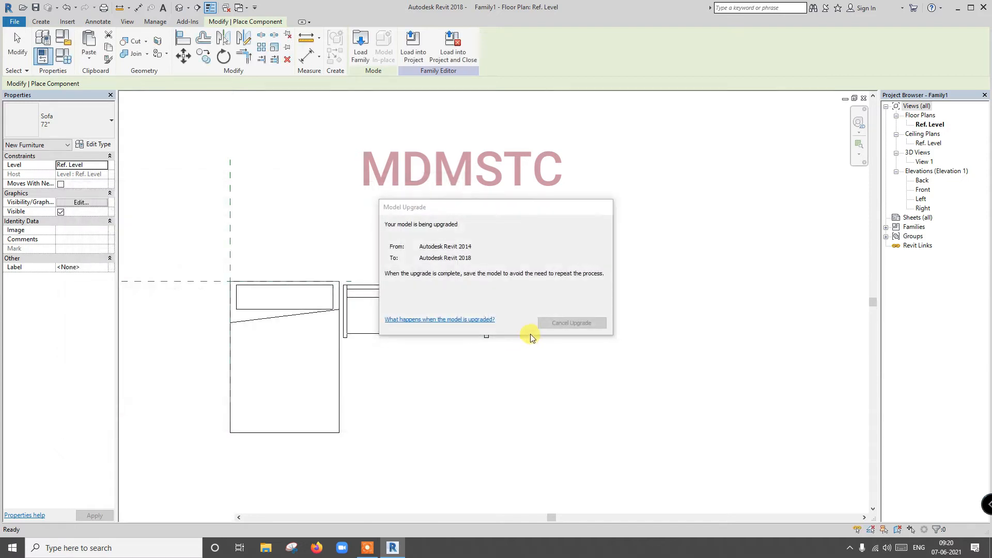
# Rotate the 15" x 18" cabinet to face the sofa and place three of them in a vertical stack right of the sofa.
pyautogui.press('space')
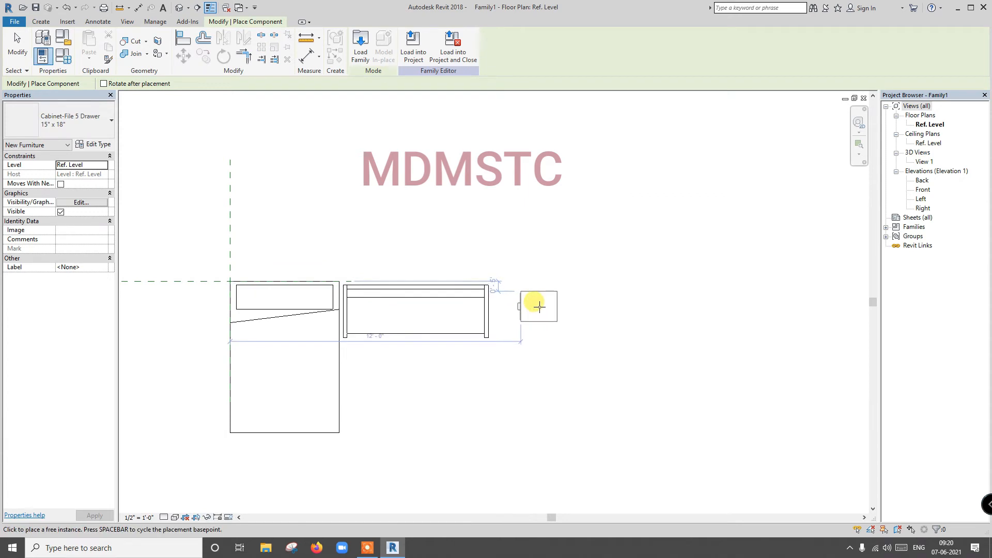
pyautogui.click(541, 329)
pyautogui.click(539, 336)
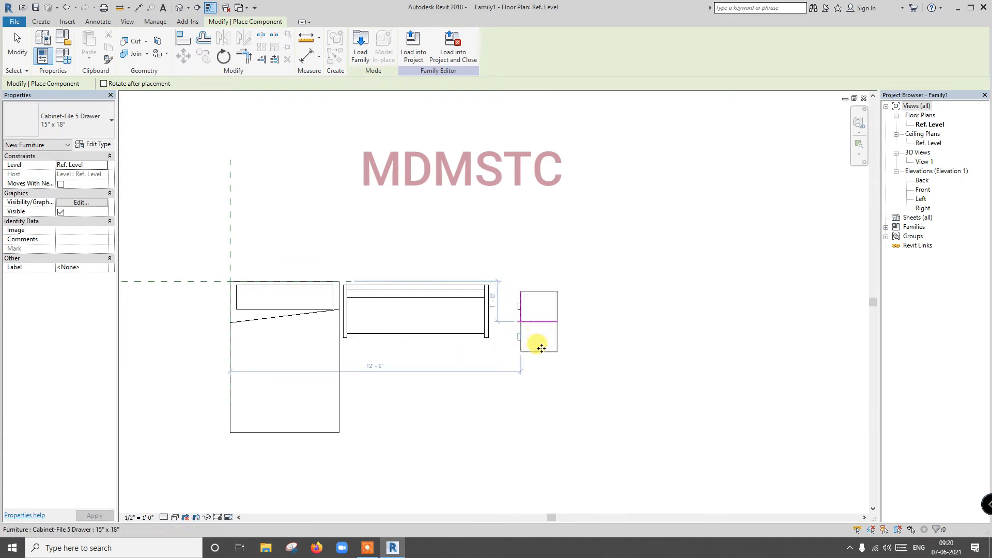
pyautogui.click(541, 368)
pyautogui.press('Escape')
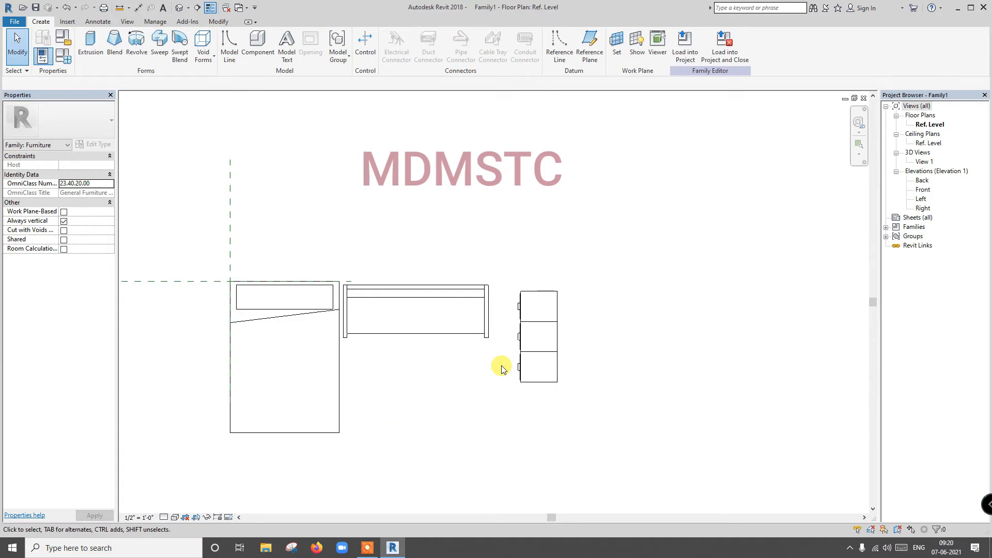
# Draw a vertical reference plane just to the right of the three cabinets, extending beyond both ends of the stack.
pyautogui.press('r')
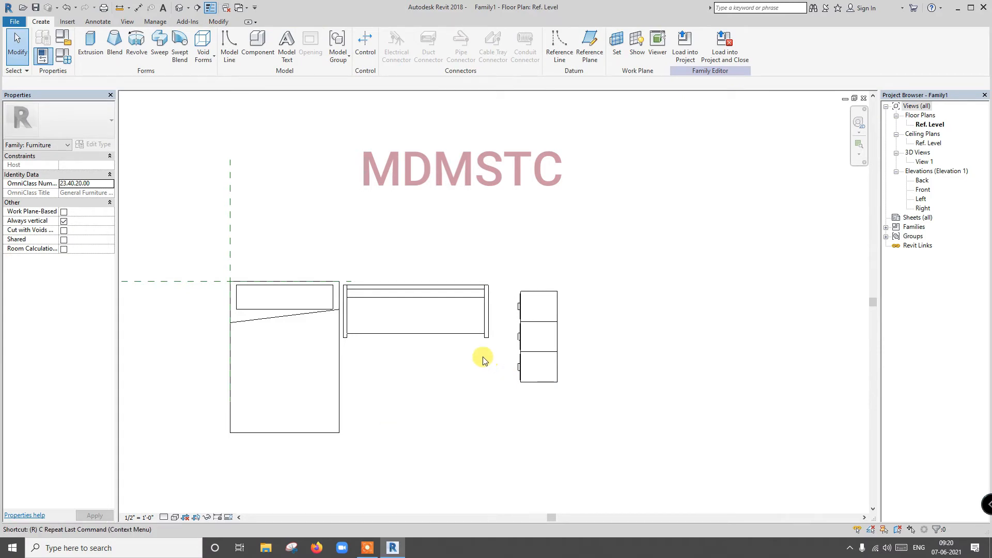
pyautogui.press('p')
pyautogui.click(572, 274)
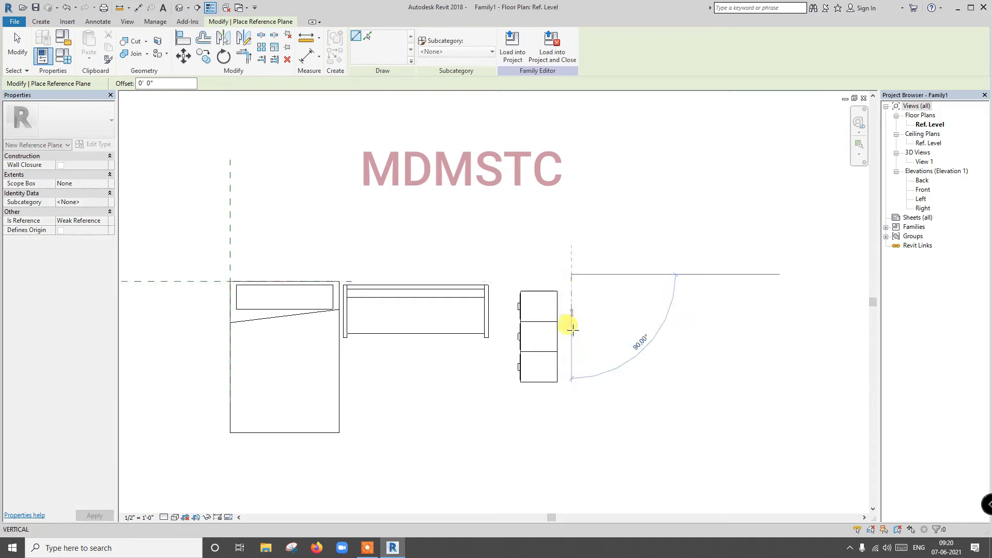
pyautogui.click(573, 429)
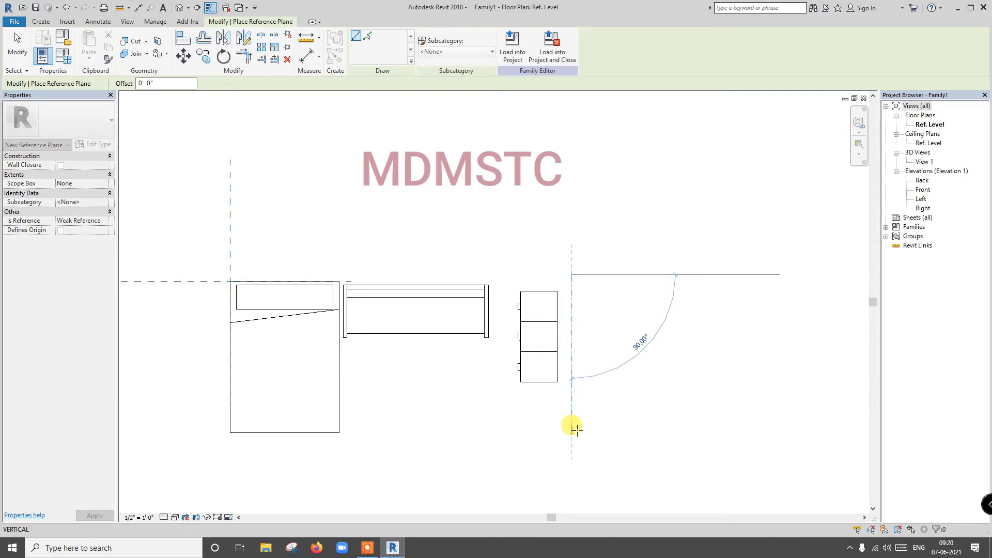
pyautogui.press('Escape')
# Align the bed's head and left edge to the horizontal and vertical centre reference planes and lock them.
pyautogui.scroll(1, 291, 284)
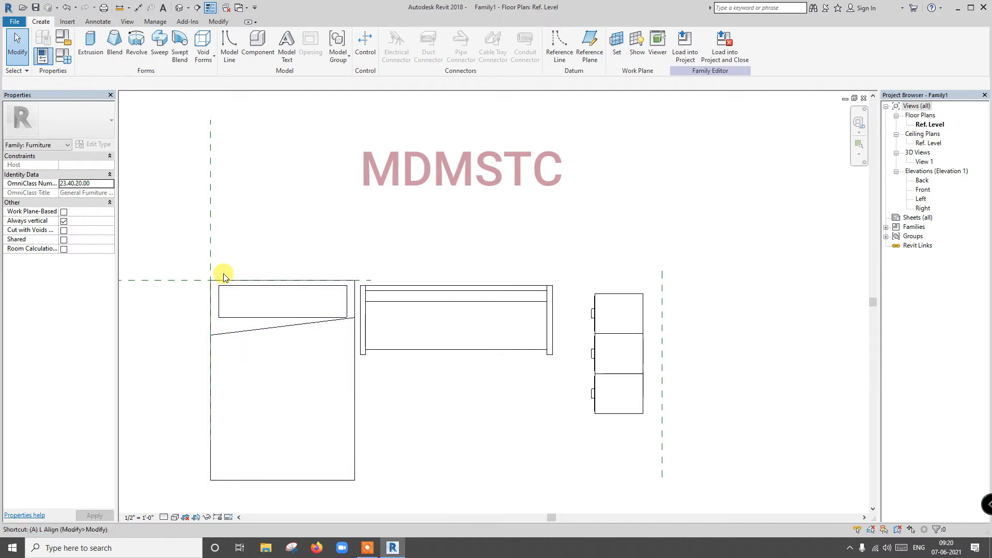
pyautogui.press('a')
pyautogui.press('l')
pyautogui.click(237, 281)
pyautogui.click(212, 256)
pyautogui.click(212, 317)
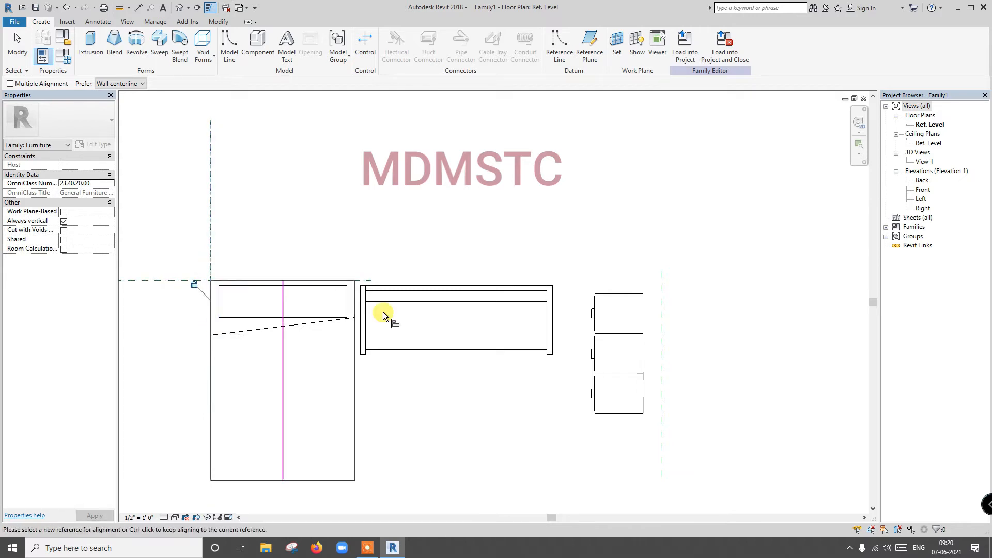
# Align the back of each of the three cabinets to the new vertical reference plane and lock each alignment.
pyautogui.click(664, 366)
pyautogui.click(645, 322)
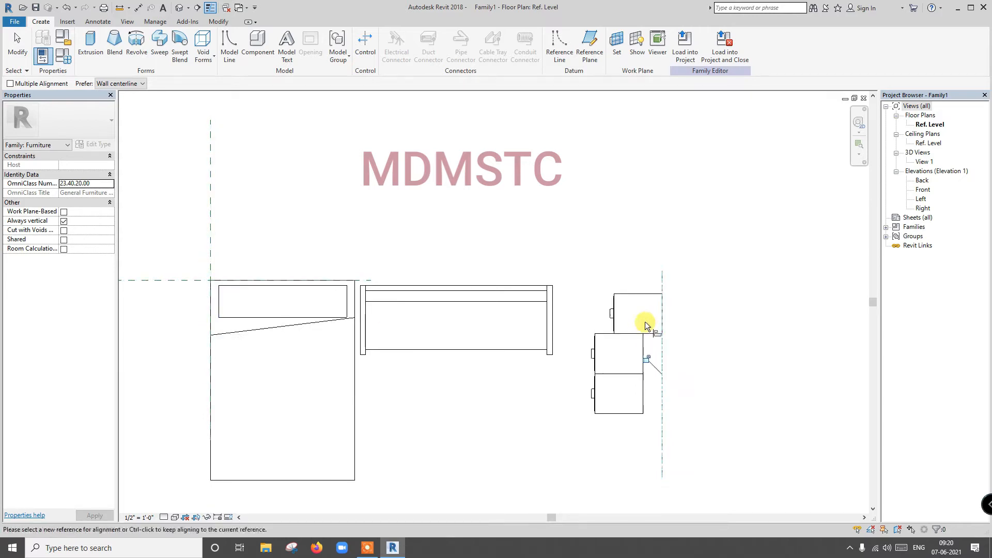
pyautogui.click(662, 356)
pyautogui.click(644, 355)
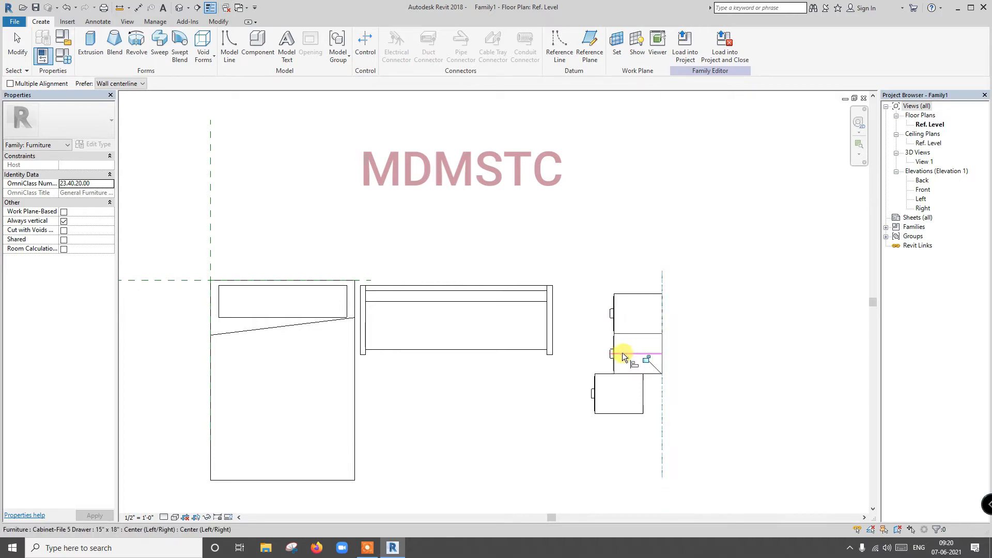
pyautogui.click(662, 390)
pyautogui.click(643, 389)
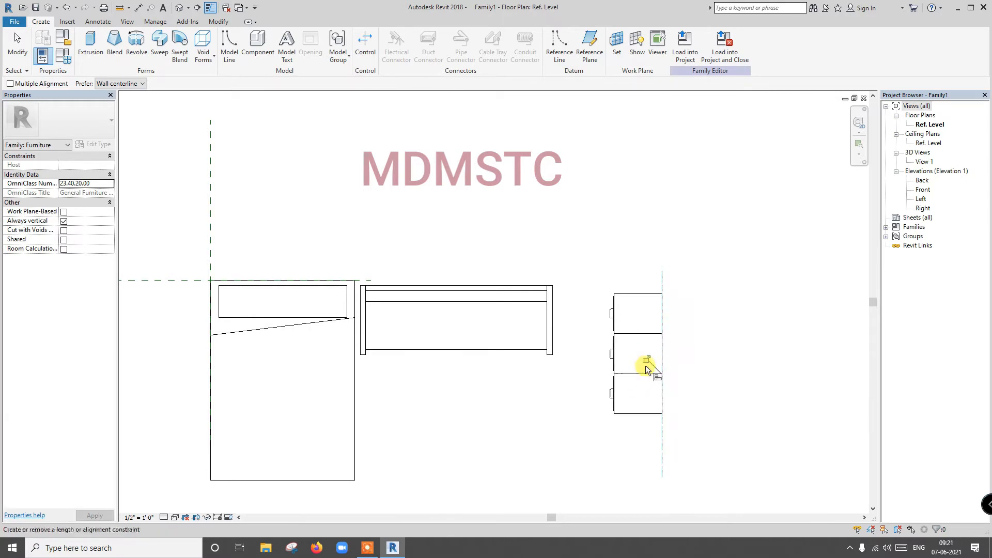
# Align the touching sides of the neighbouring cabinets to each other and lock both shared edges.
pyautogui.click(637, 334)
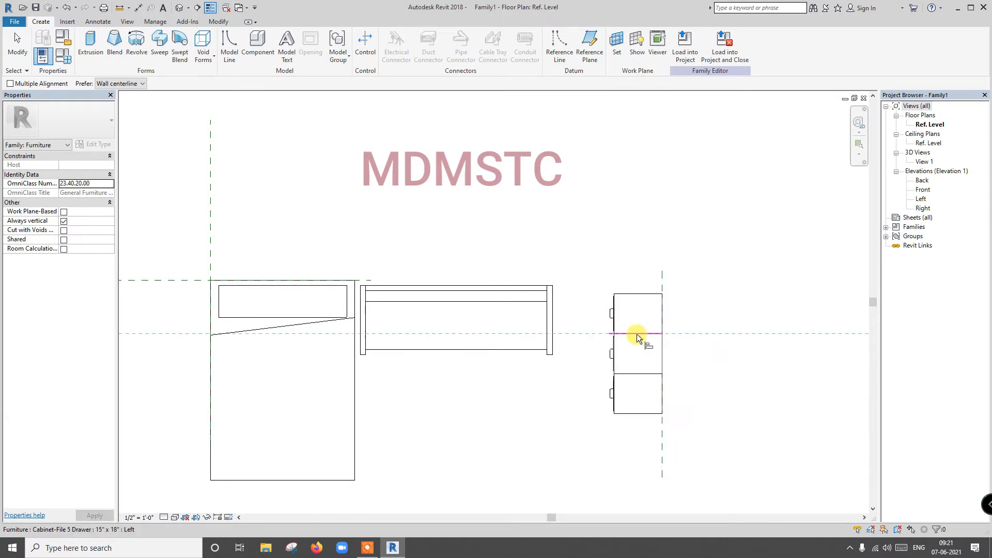
pyautogui.click(631, 334)
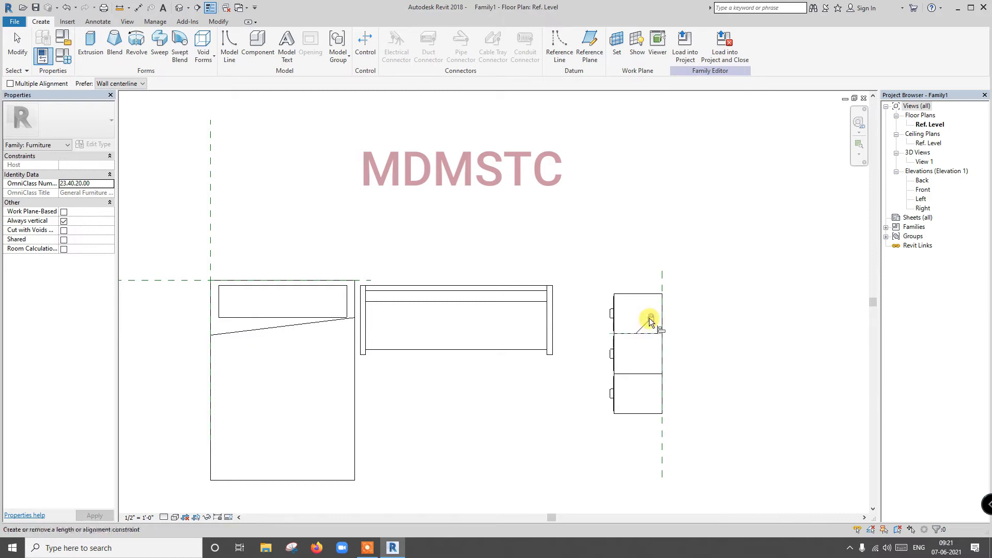
pyautogui.click(636, 374)
pyautogui.click(637, 374)
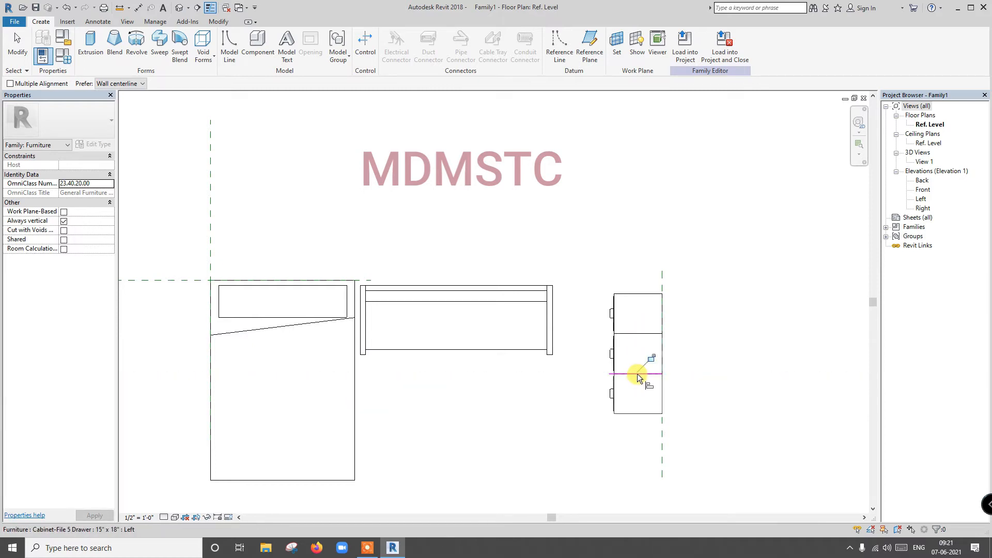
pyautogui.press('Escape')
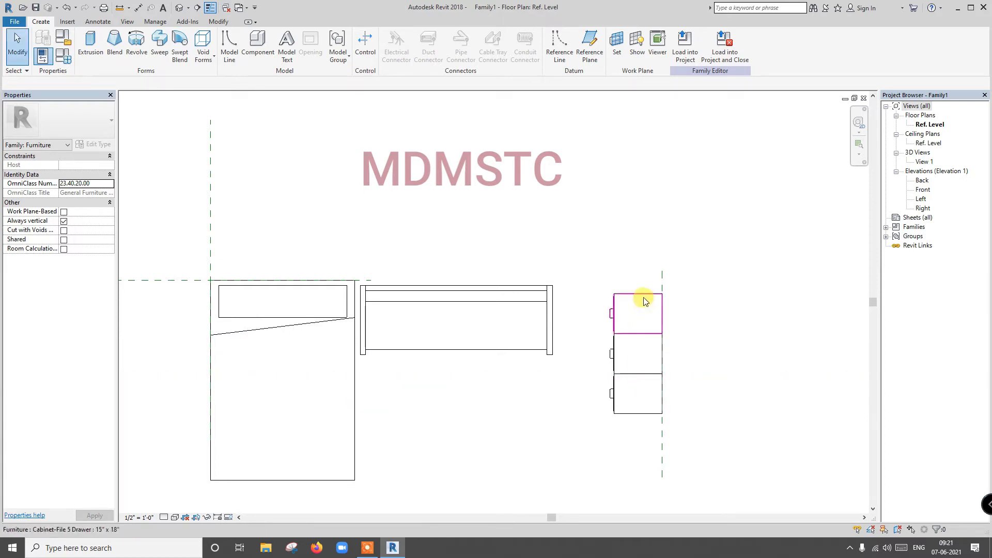
# Nudge the uppermost cabinet up one step and down two steps to test the locked alignments.
pyautogui.click(643, 297)
pyautogui.press('Up')
pyautogui.press('Down')
pyautogui.press('Down')
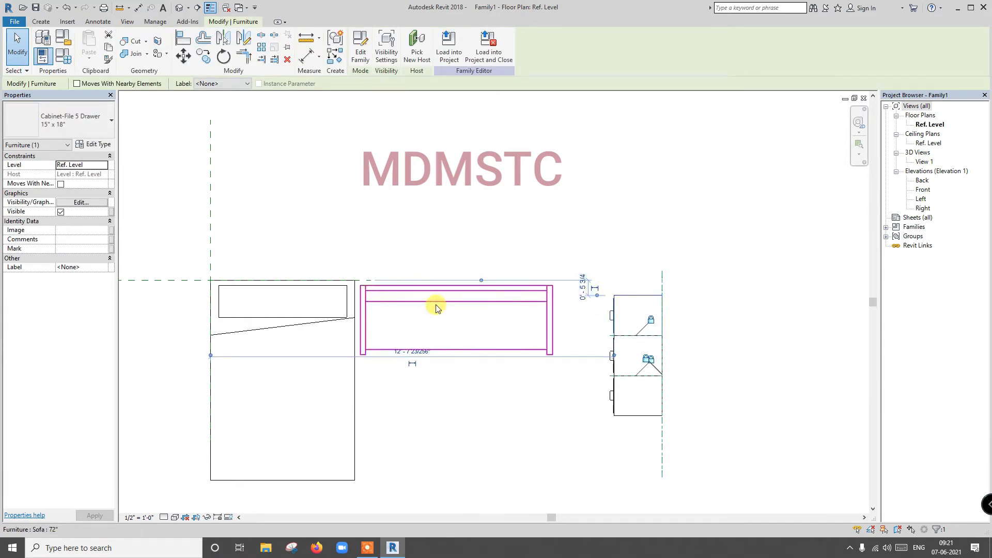
pyautogui.press('Escape')
# Align the sofa's back with the horizontal reference plane, lock it, and nudge the sofa one step away from the bed.
pyautogui.press('a')
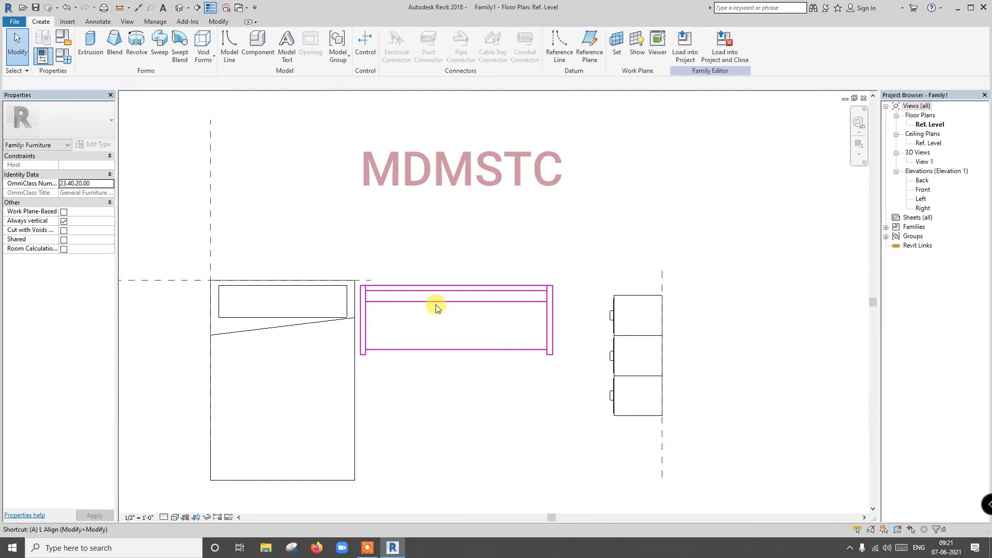
pyautogui.press('l')
pyautogui.click(372, 280)
pyautogui.click(381, 285)
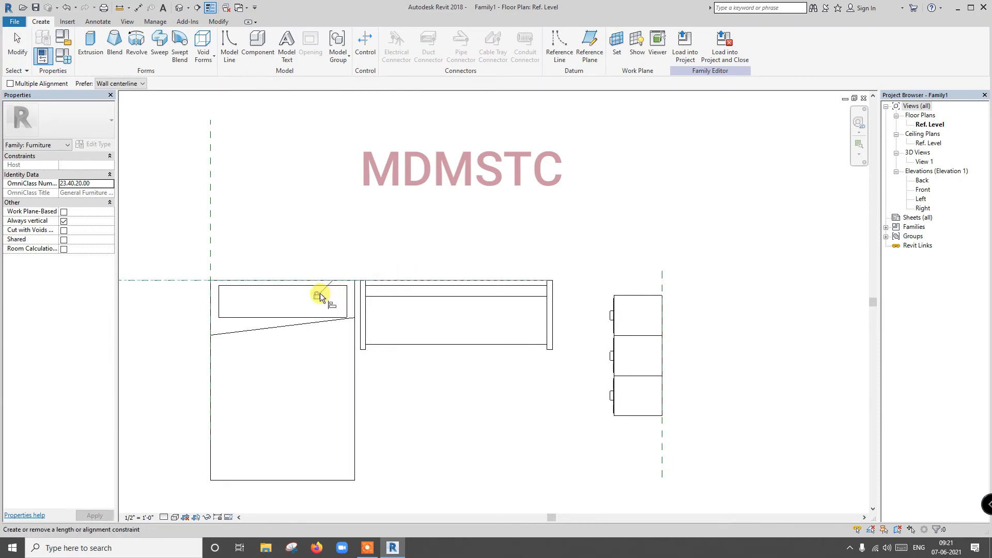
pyautogui.press('Escape')
pyautogui.press('Escape')
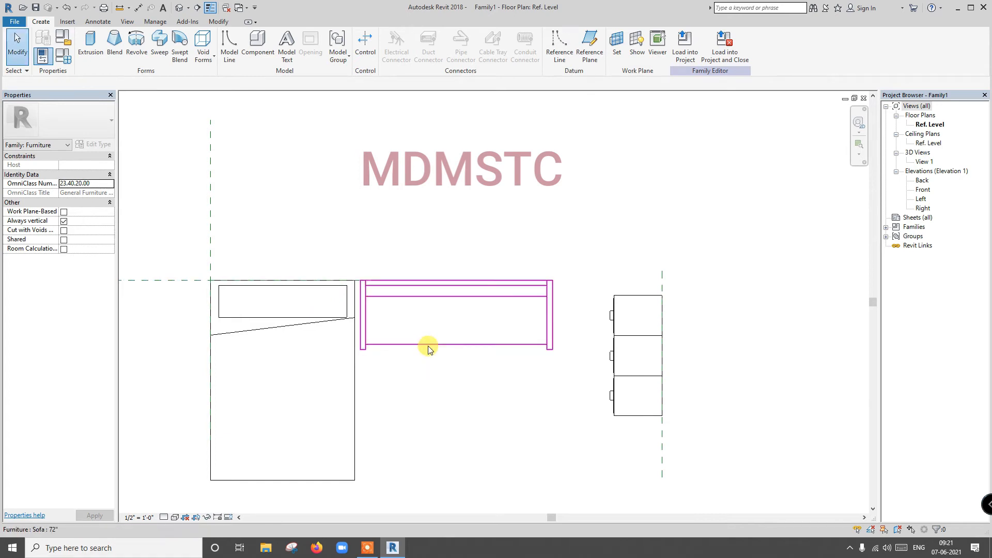
pyautogui.click(428, 346)
pyautogui.press('Right')
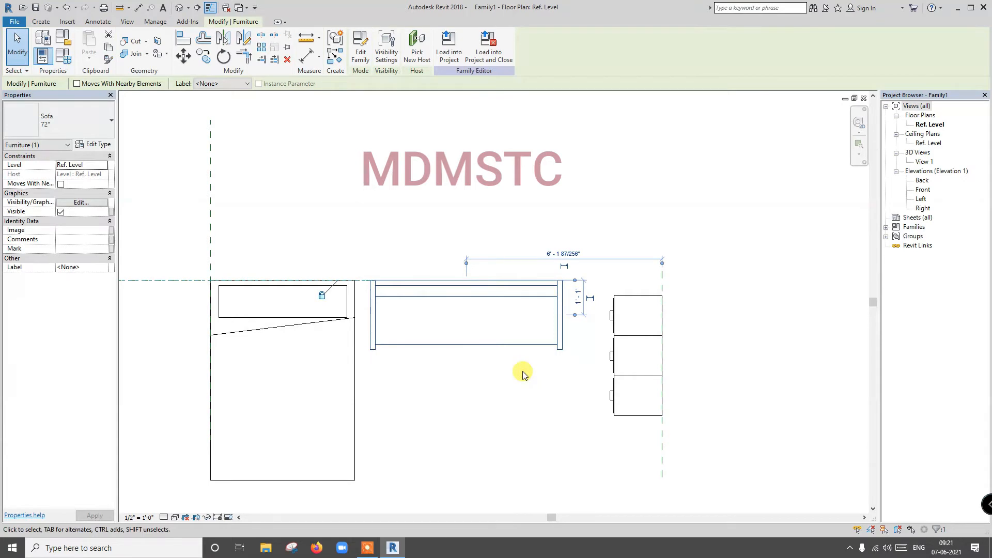
# Add an aligned dimension above the furniture between the two vertical reference planes.
pyautogui.press('d')
pyautogui.press('i')
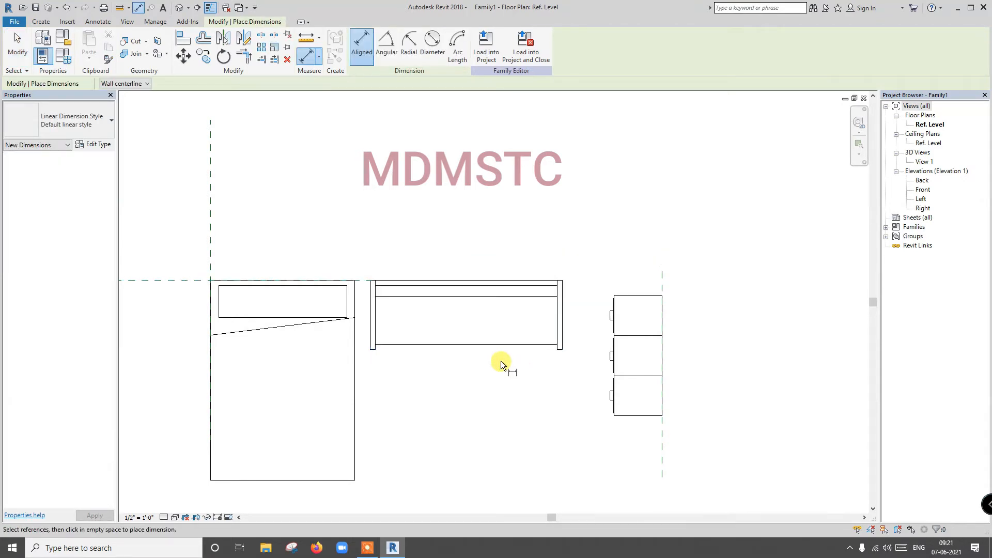
pyautogui.click(214, 257)
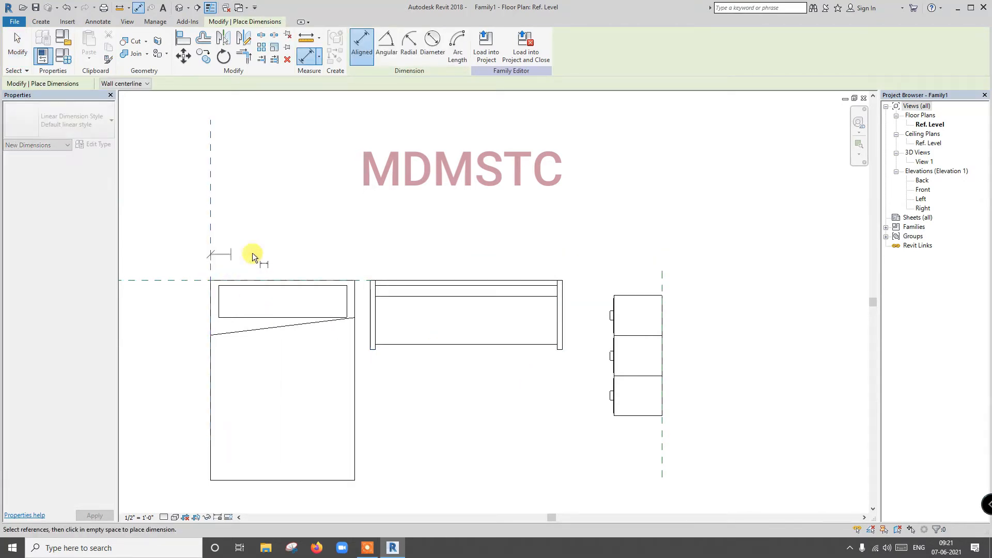
pyautogui.click(659, 280)
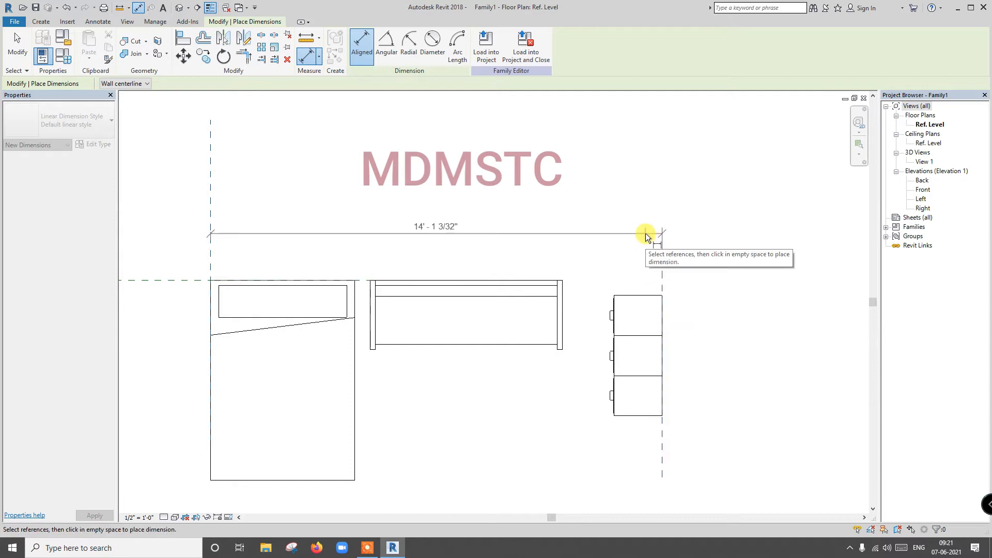
pyautogui.click(646, 233)
# Dimension the gap between bed and sofa, and the vertical offset from the bed's back to the uppermost cabinet's outer side.
pyautogui.click(356, 309)
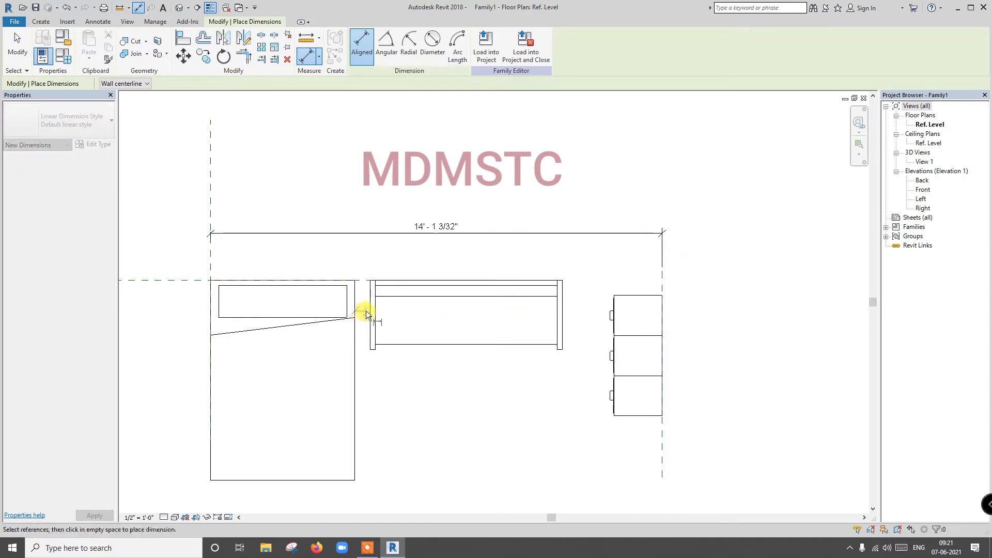
pyautogui.click(368, 311)
pyautogui.click(361, 267)
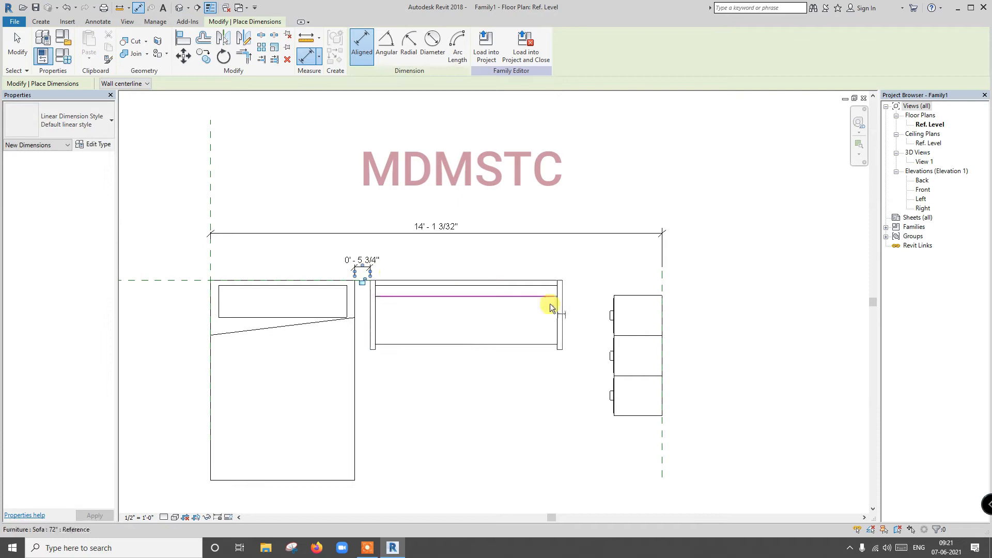
pyautogui.click(318, 281)
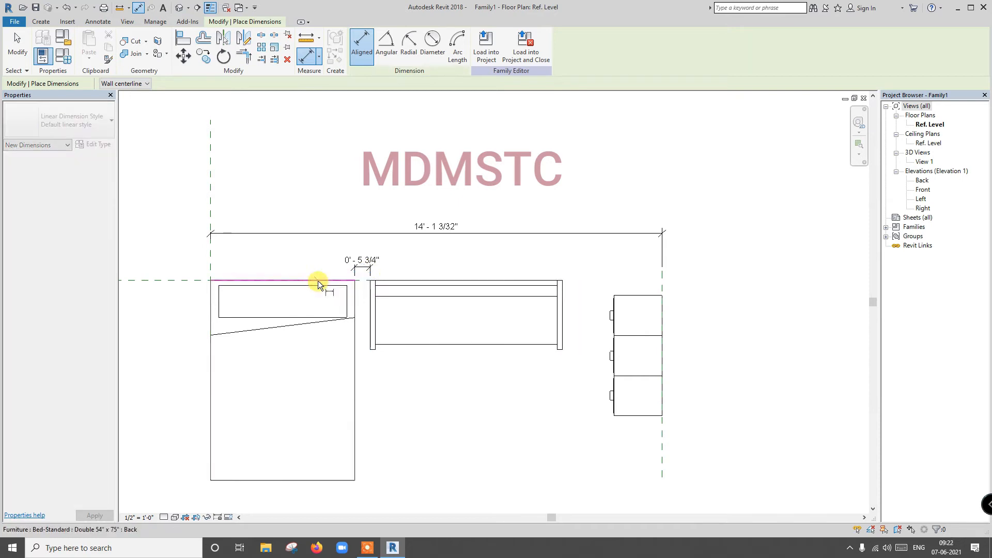
pyautogui.click(647, 296)
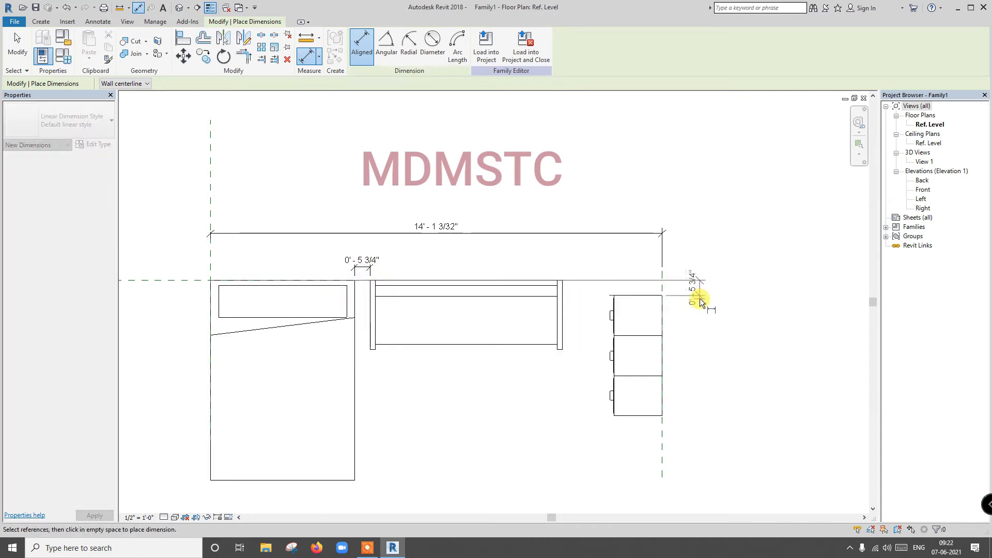
pyautogui.click(700, 298)
pyautogui.press('Escape')
pyautogui.press('Escape')
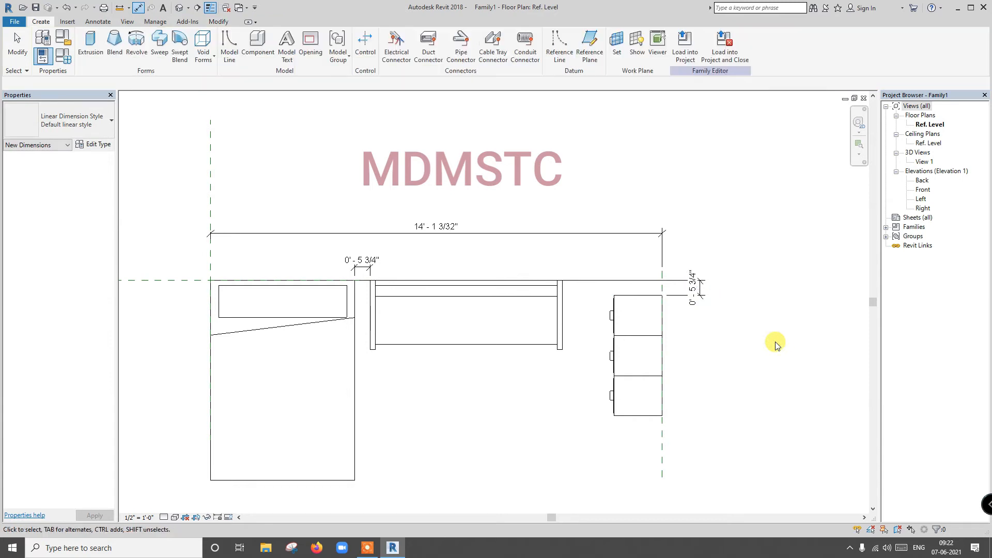
# Label the overall dimension between the vertical reference planes with a new instance parameter named "dist. bt wall".
pyautogui.click(633, 234)
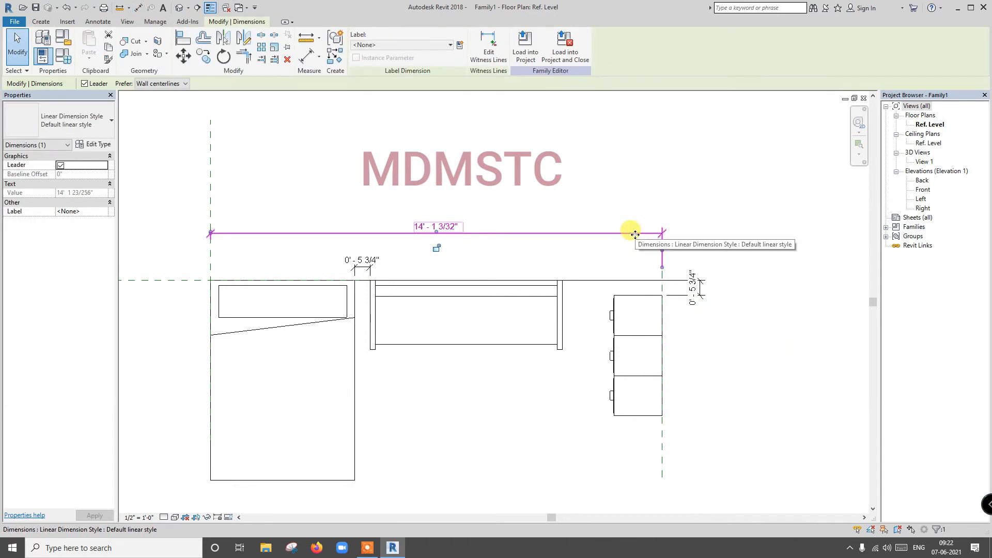
pyautogui.click(460, 45)
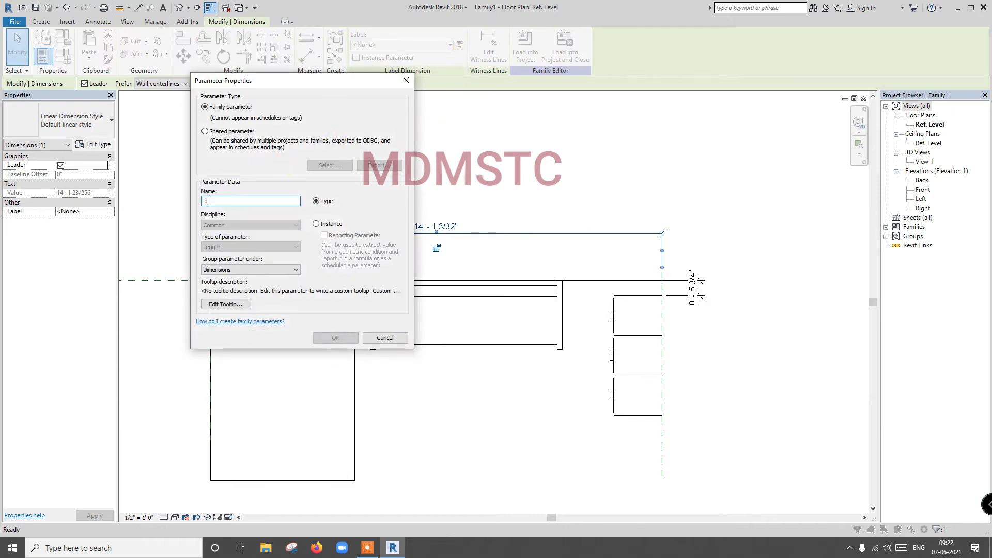
pyautogui.write('dist. bt wall')
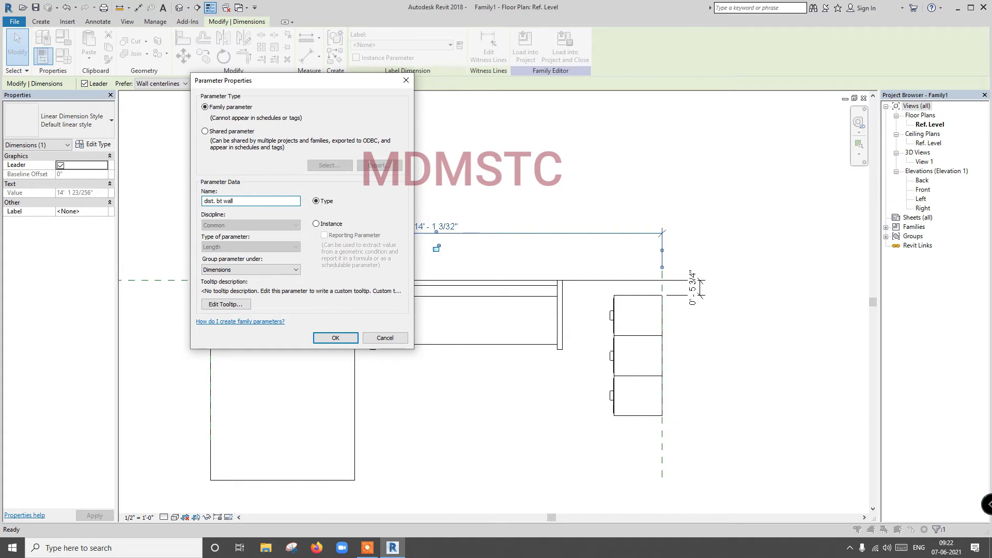
pyautogui.click(340, 226)
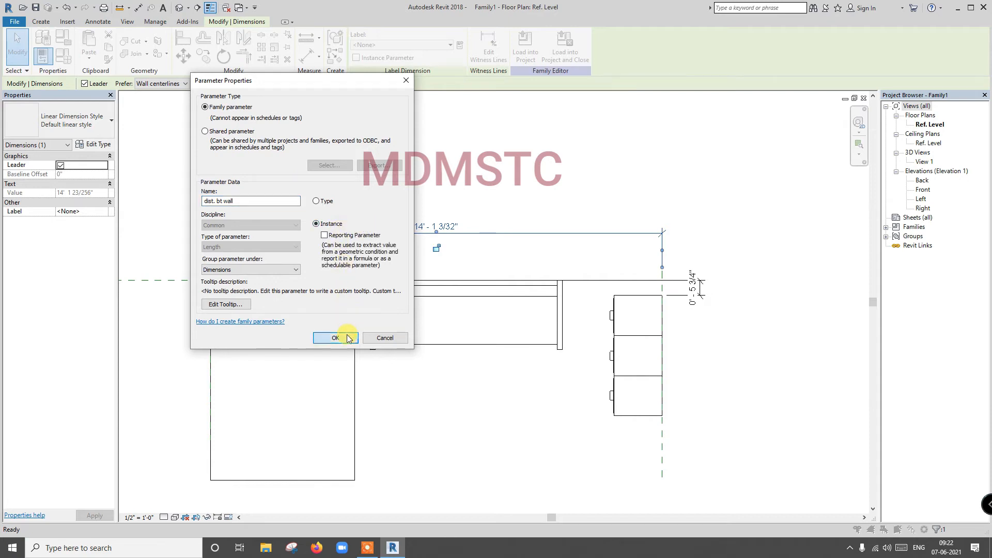
pyautogui.click(347, 338)
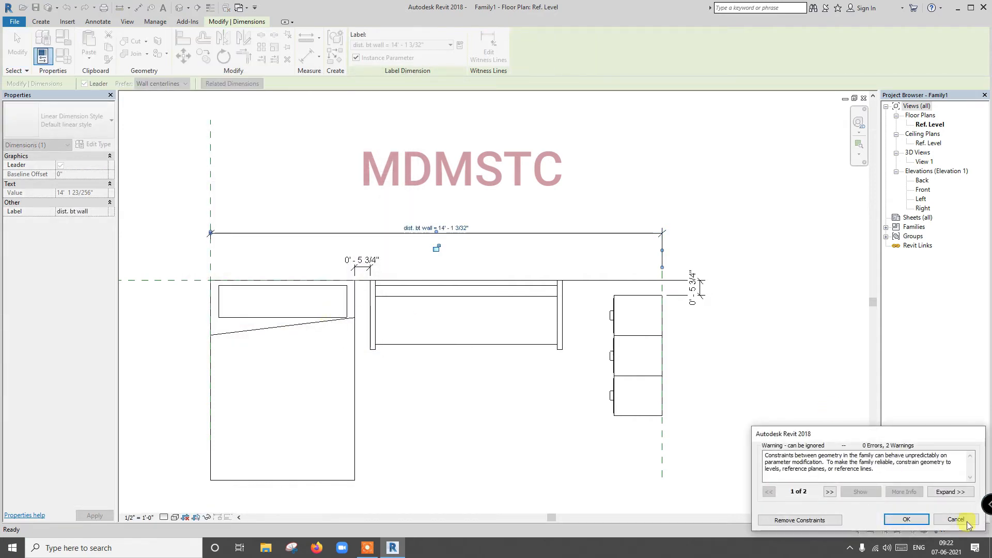
pyautogui.click(906, 520)
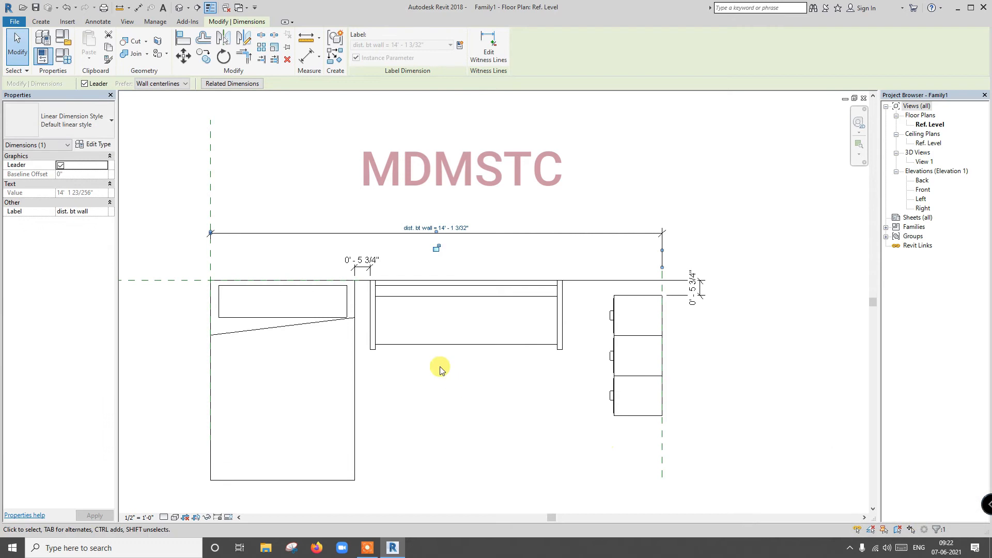
# Label the dimension between bed and sofa with a new instance parameter named "dist bt bed and sobha".
pyautogui.scroll(2, 362, 279)
pyautogui.click(371, 263)
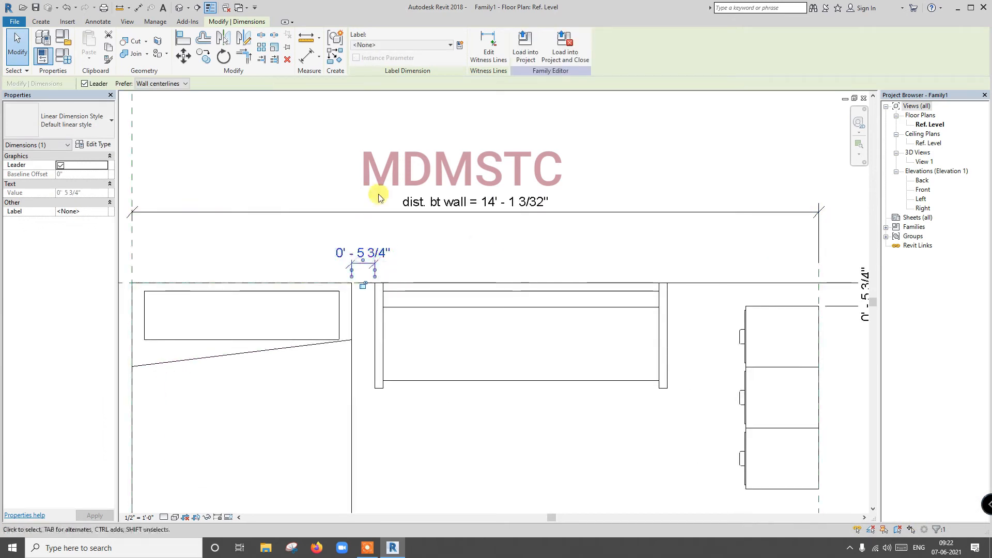
pyautogui.click(461, 46)
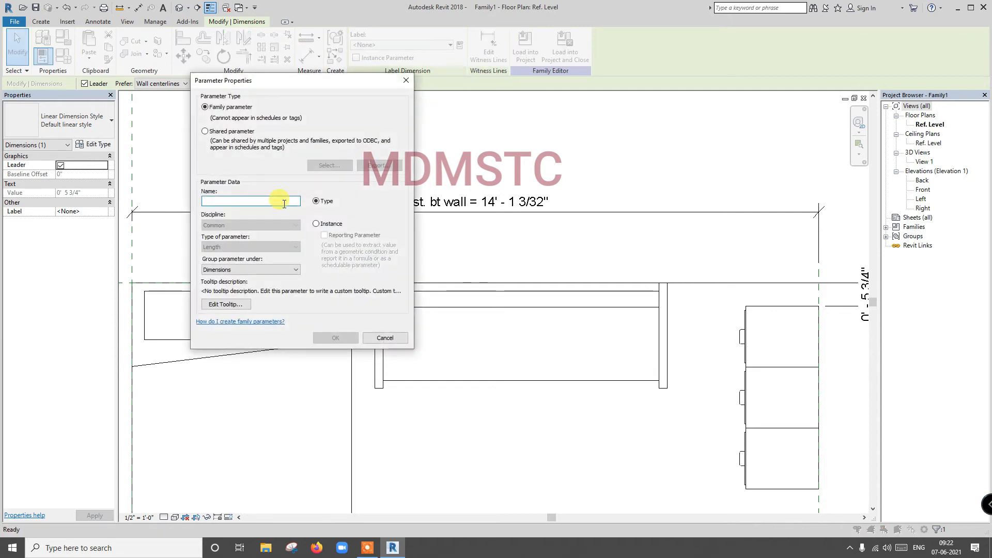
pyautogui.write('dist')
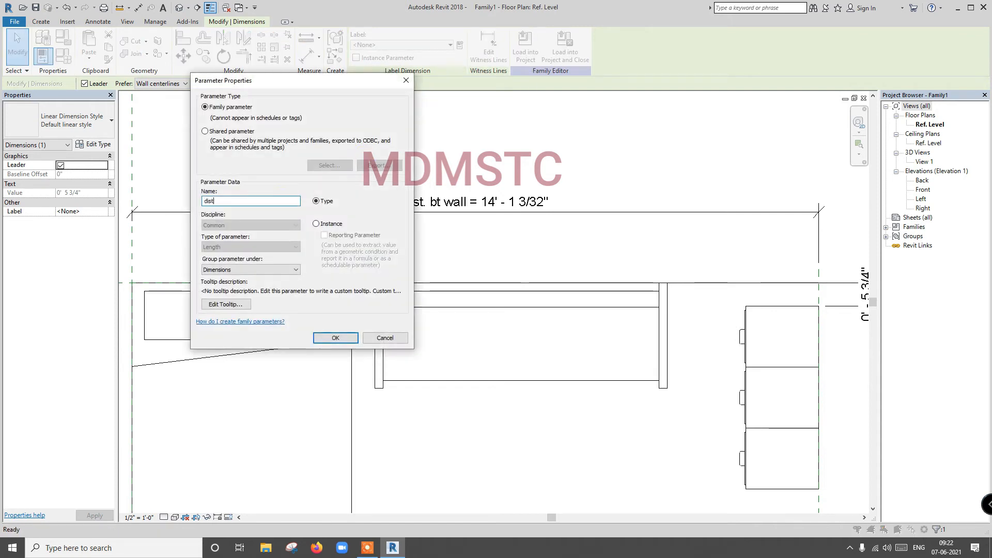
pyautogui.write(' bt bed and choba')
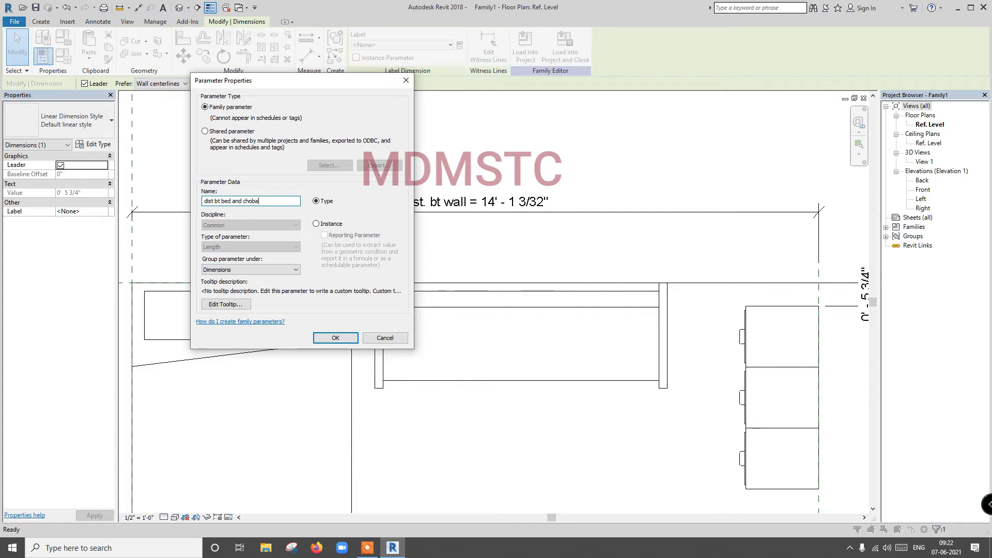
pyautogui.write('sobh')
pyautogui.click(316, 224)
pyautogui.click(336, 337)
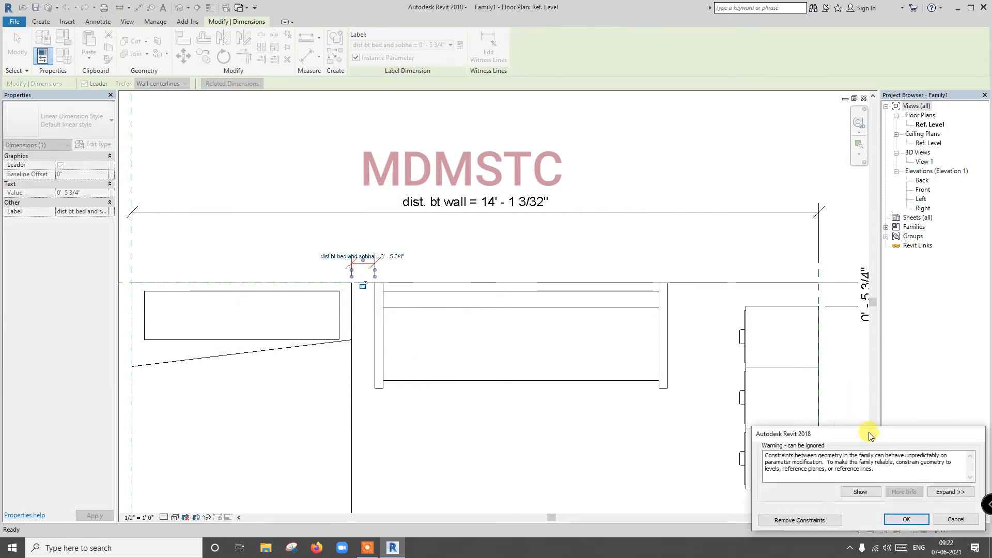
pyautogui.click(921, 520)
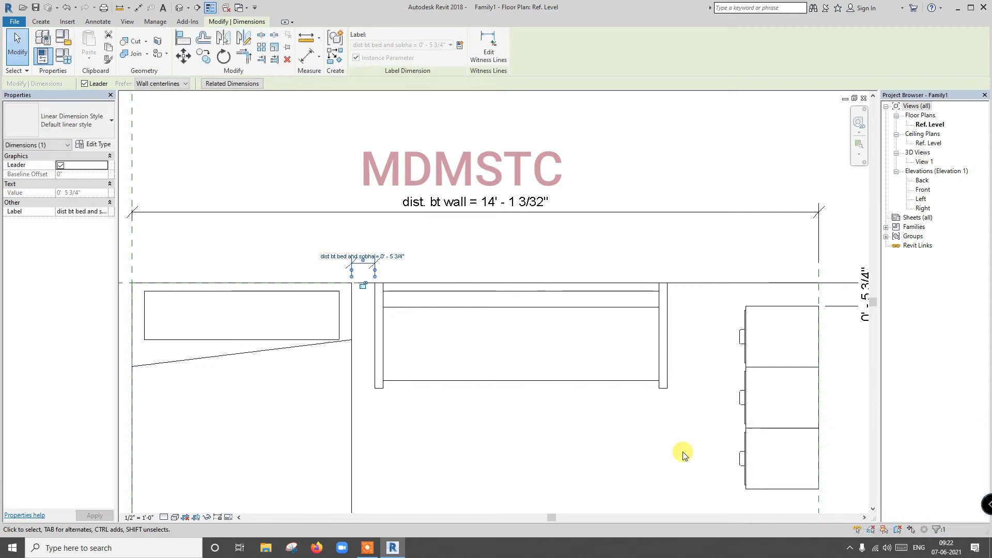
# Label the cabinets' vertical offset dimension with a new instance parameter named "distance from wall".
pyautogui.scroll(-2, 468, 346)
pyautogui.scroll(2, 744, 316)
pyautogui.click(725, 305)
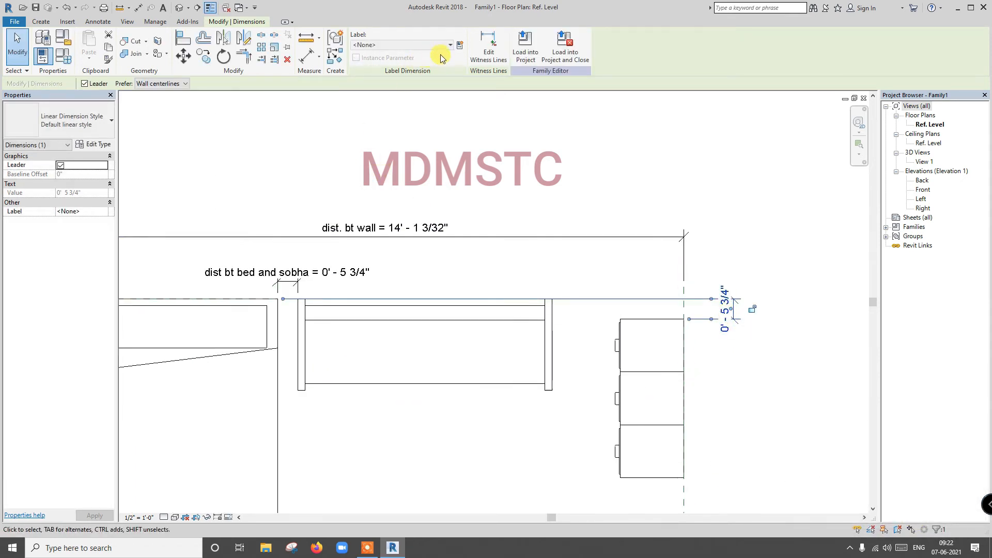
pyautogui.click(459, 46)
pyautogui.click(272, 201)
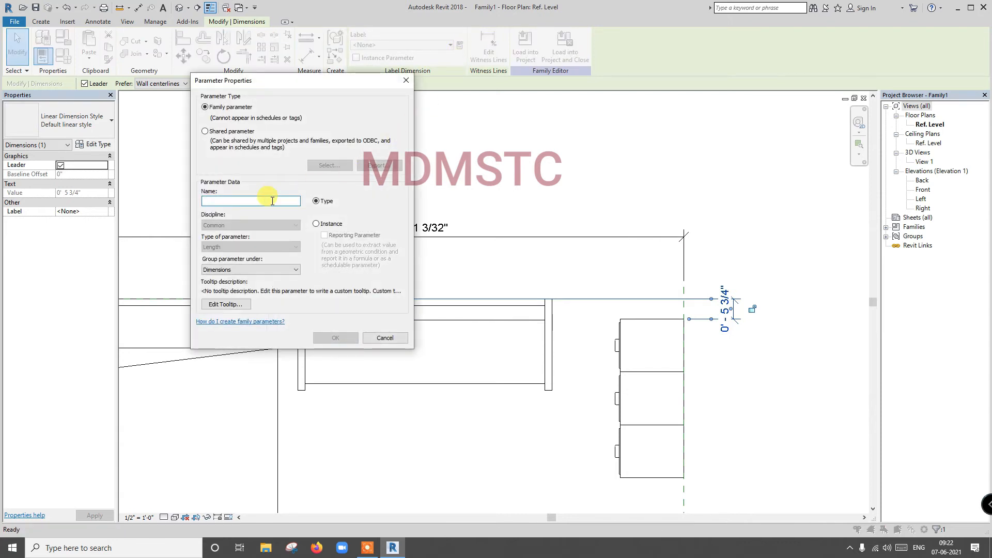
pyautogui.write('distance from wall')
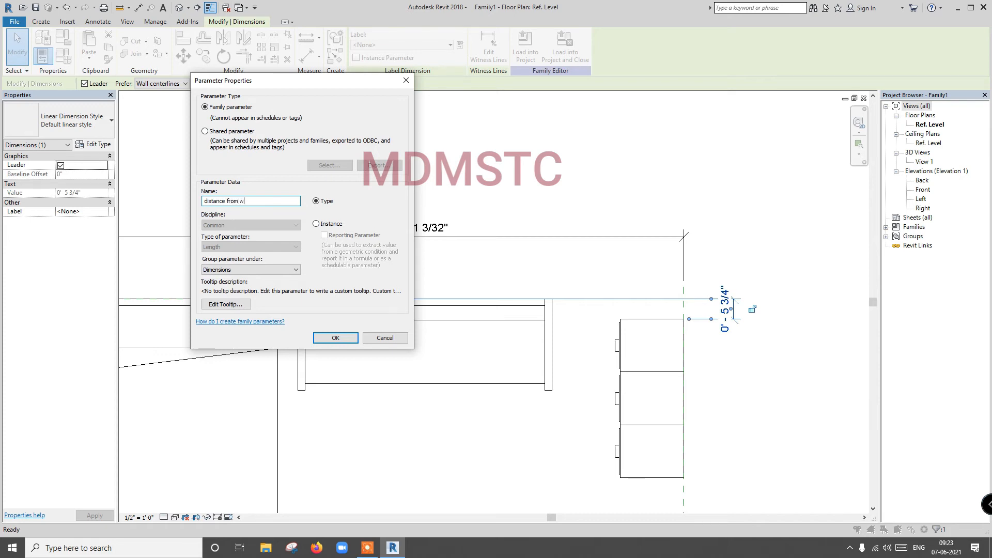
pyautogui.click(334, 229)
pyautogui.click(336, 337)
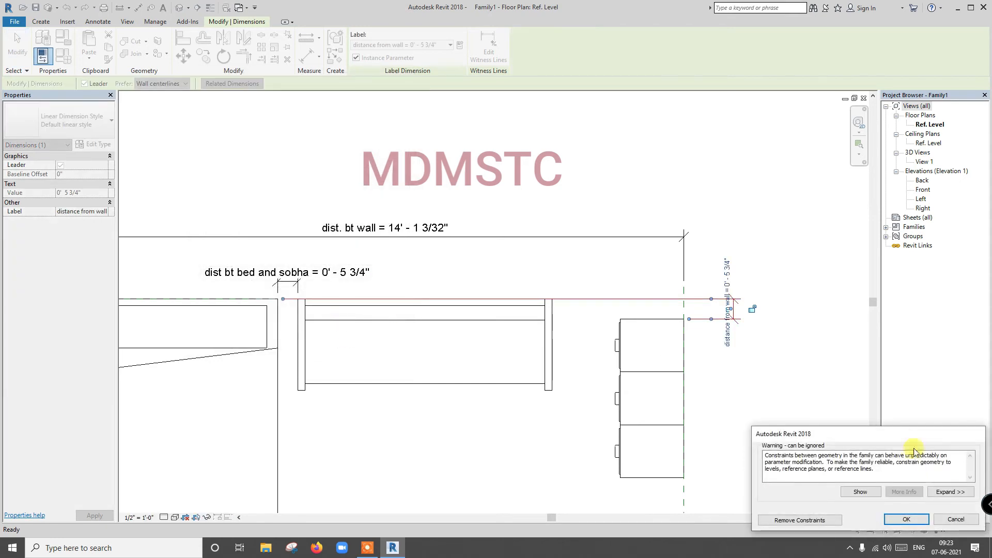
pyautogui.click(906, 519)
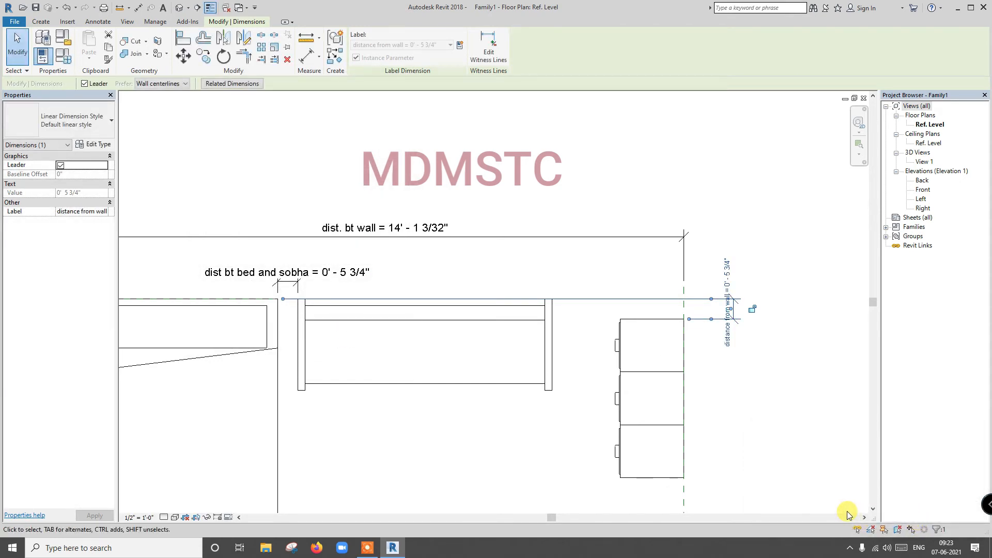
pyautogui.click(616, 226)
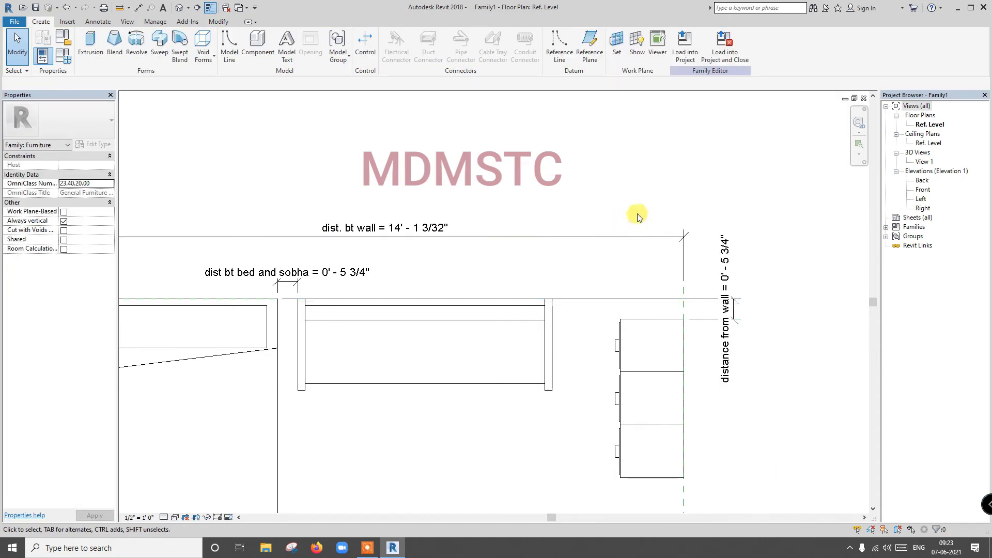
# Save the furniture family in the Documents folder under the file name "nested".
pyautogui.scroll(-3, 638, 217)
pyautogui.hotkey('ctrl', 's')
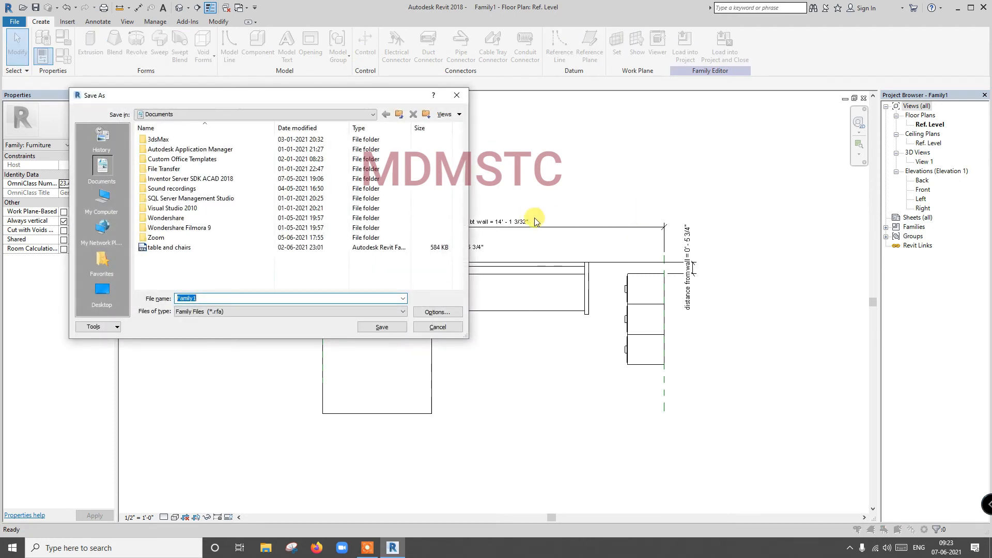
pyautogui.write('nested')
pyautogui.click(395, 325)
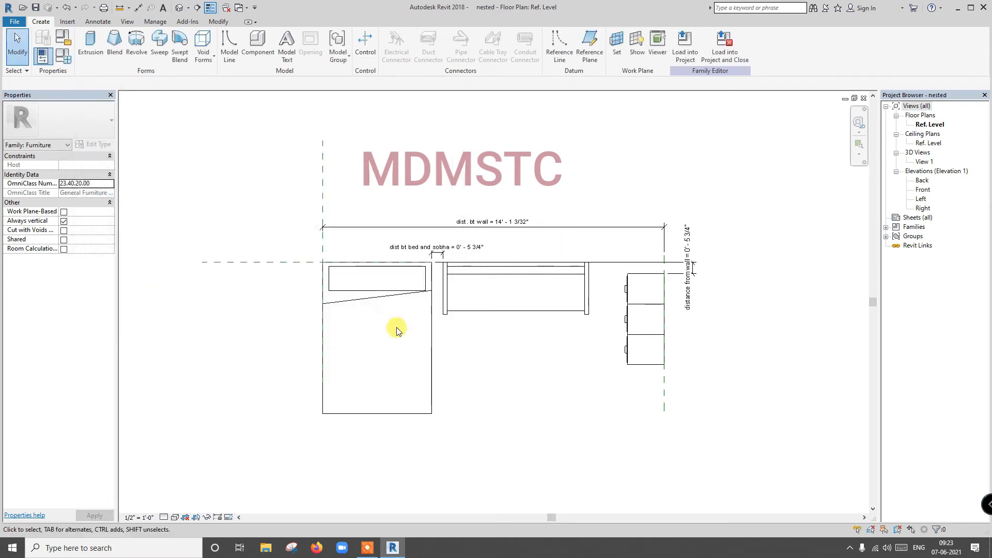
# Load the nested family into Project1 and place one instance outside the building, beside the right-hand room.
pyautogui.click(685, 63)
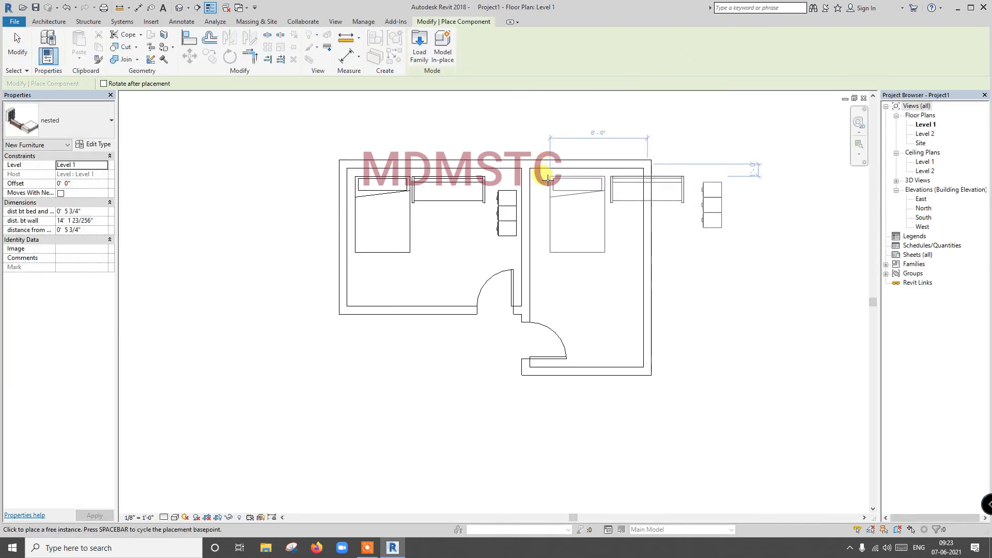
pyautogui.click(666, 199)
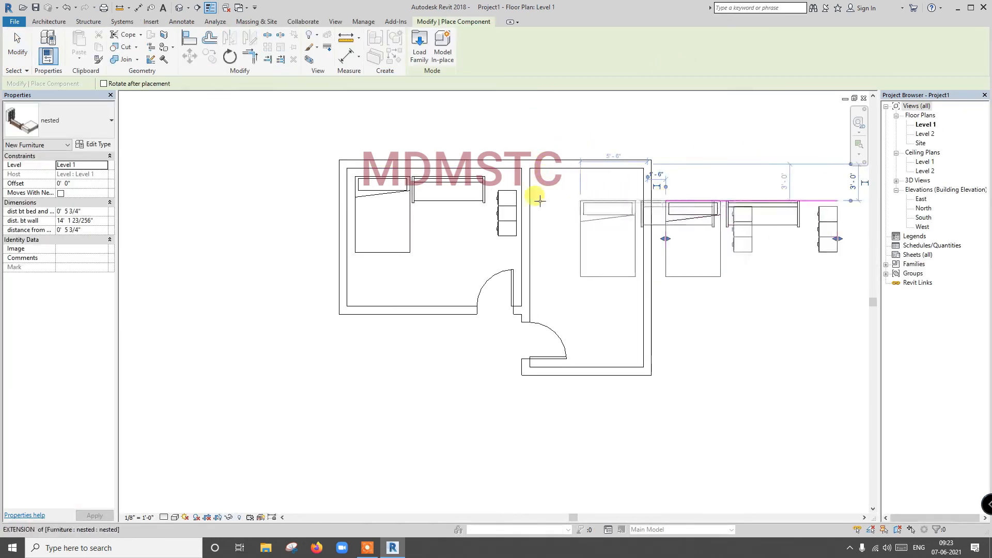
pyautogui.press('Escape')
pyautogui.press('Escape')
# Delete the model group in the left-hand room and move the nested furniture instance into its place.
pyautogui.click(375, 197)
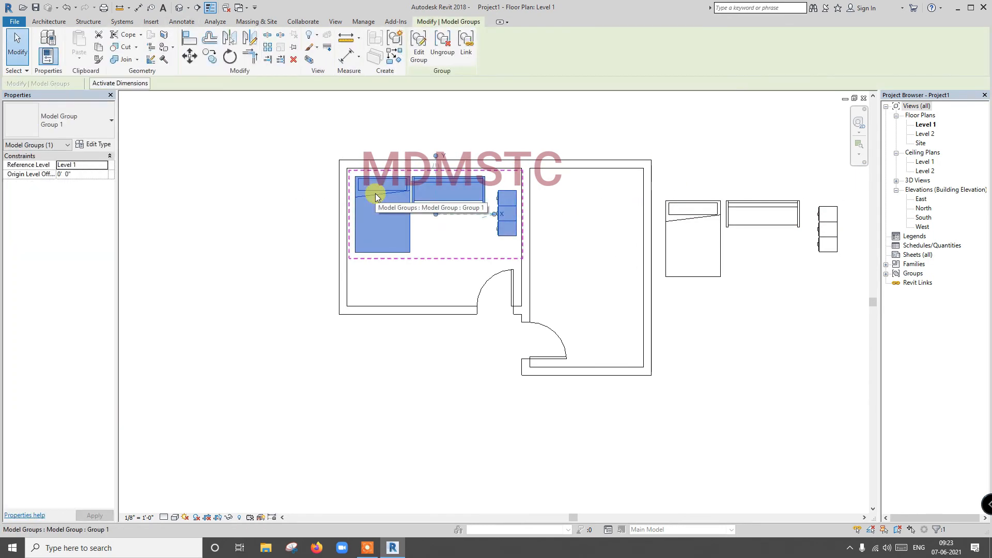
pyautogui.press('Delete')
pyautogui.moveTo(724, 209); pyautogui.dragTo(411, 184)
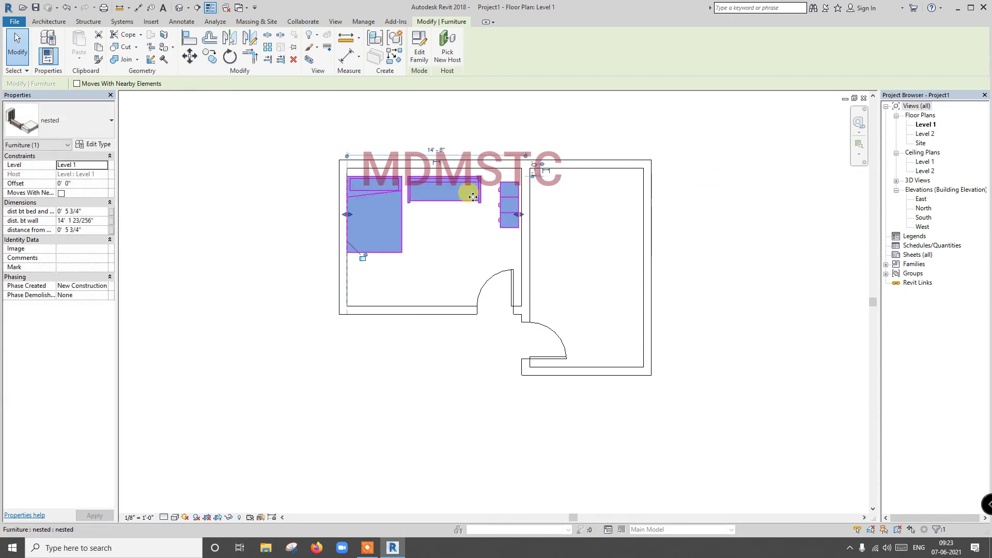
pyautogui.press('Right')
pyautogui.press('Right')
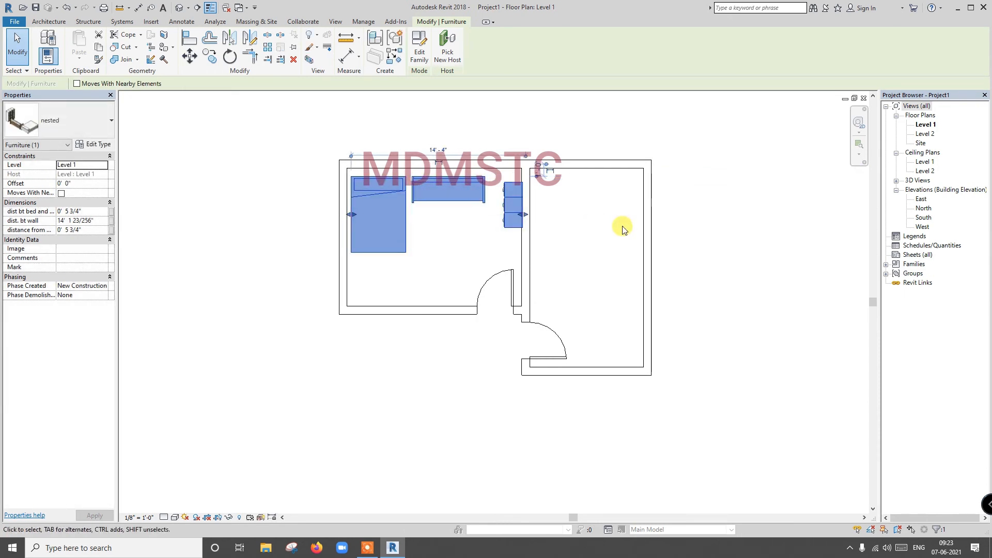
# Shorten the nested instance's wall-to-wall length to about 13' 4 5/8" so the cabinets clear the partition wall.
pyautogui.scroll(2, 516, 217)
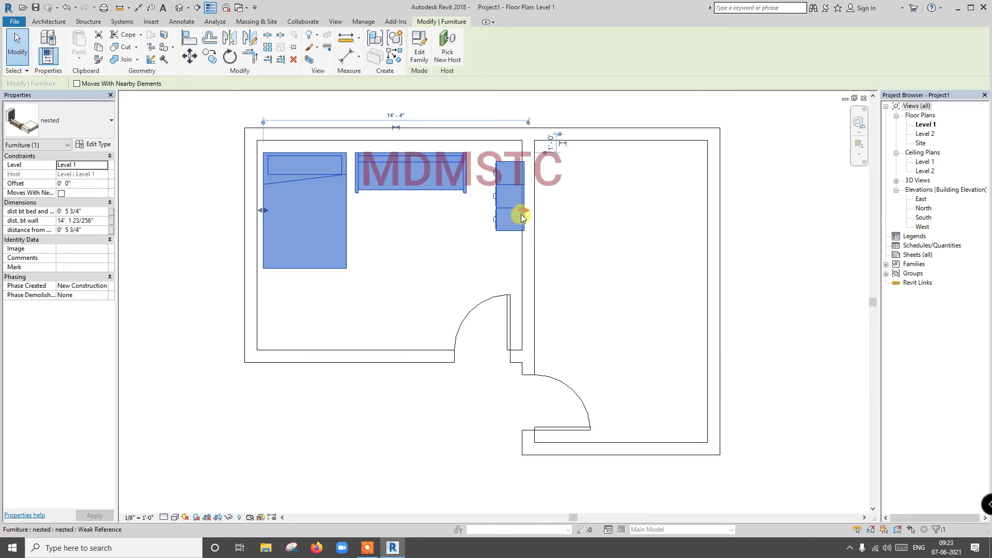
pyautogui.moveTo(521, 216); pyautogui.dragTo(510, 209)
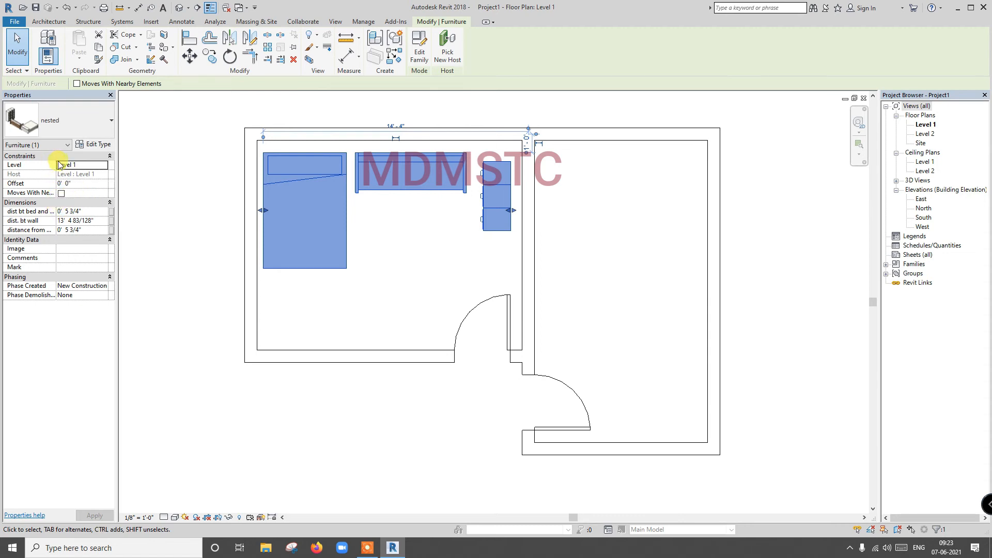
# Set the nested instance's distance between bed and sofa to 12".
pyautogui.moveTo(56, 164); pyautogui.dragTo(65, 164)
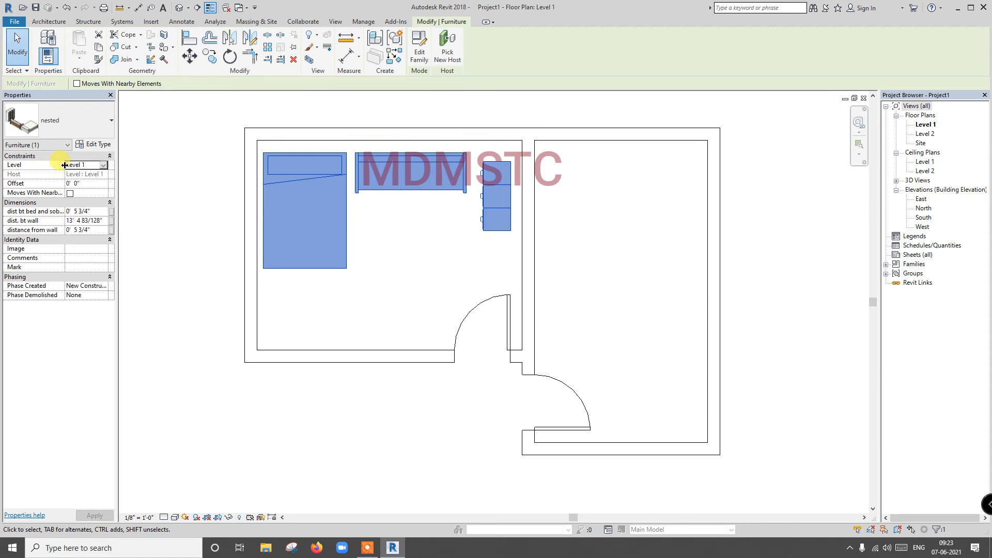
pyautogui.click(83, 212)
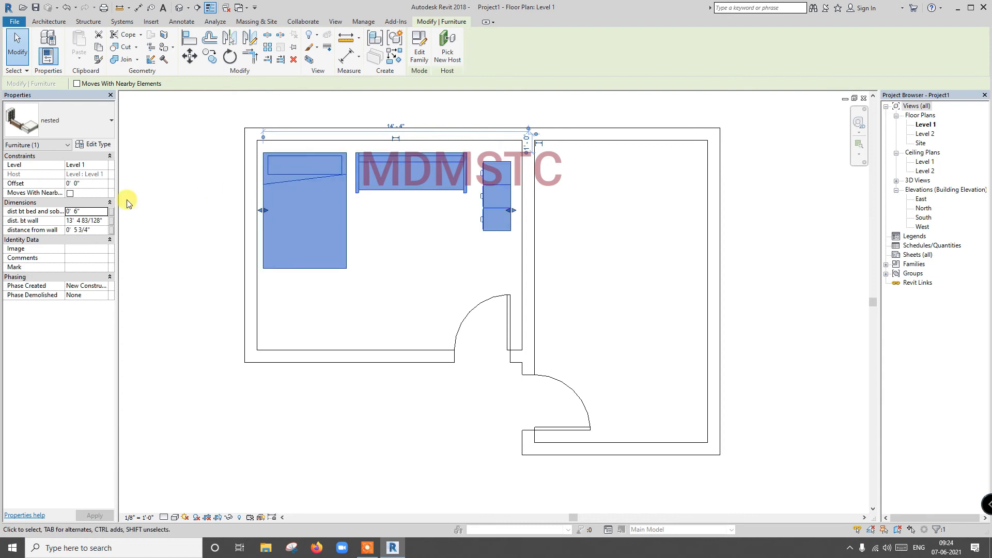
pyautogui.click(88, 211)
pyautogui.write('12"')
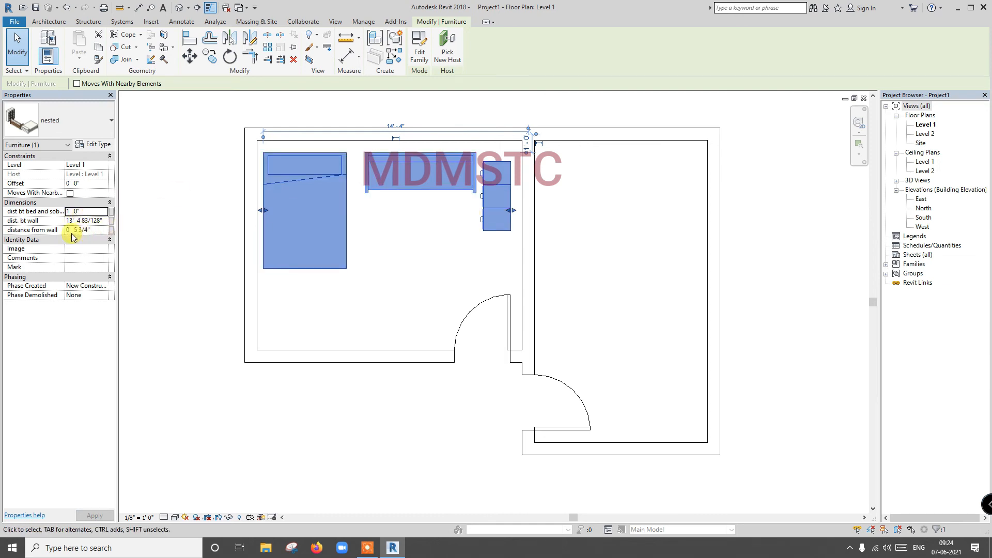
# Stretch the nested instance's wall-to-wall length to about 13' 8", bringing the cabinets closer to the partition wall.
pyautogui.click(106, 221)
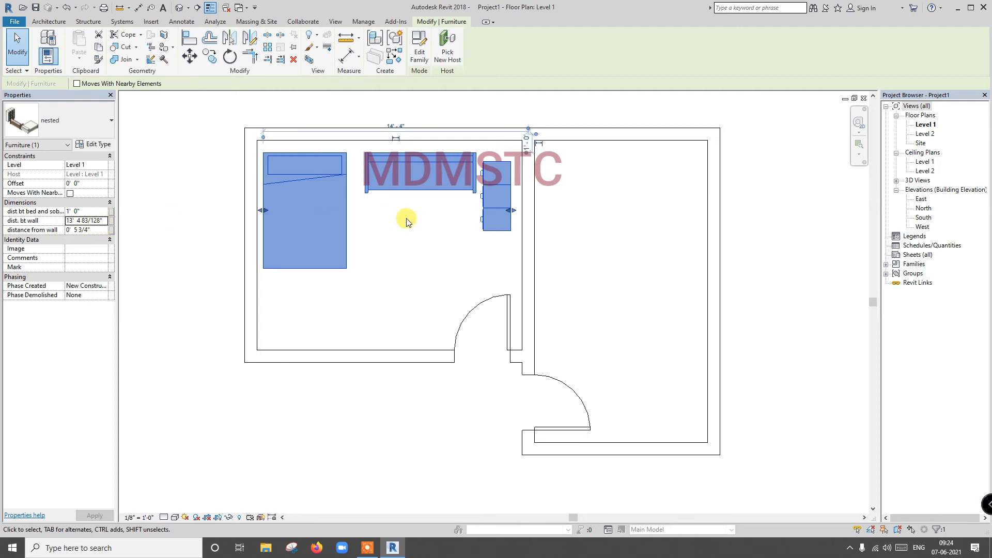
pyautogui.moveTo(512, 211); pyautogui.dragTo(520, 212)
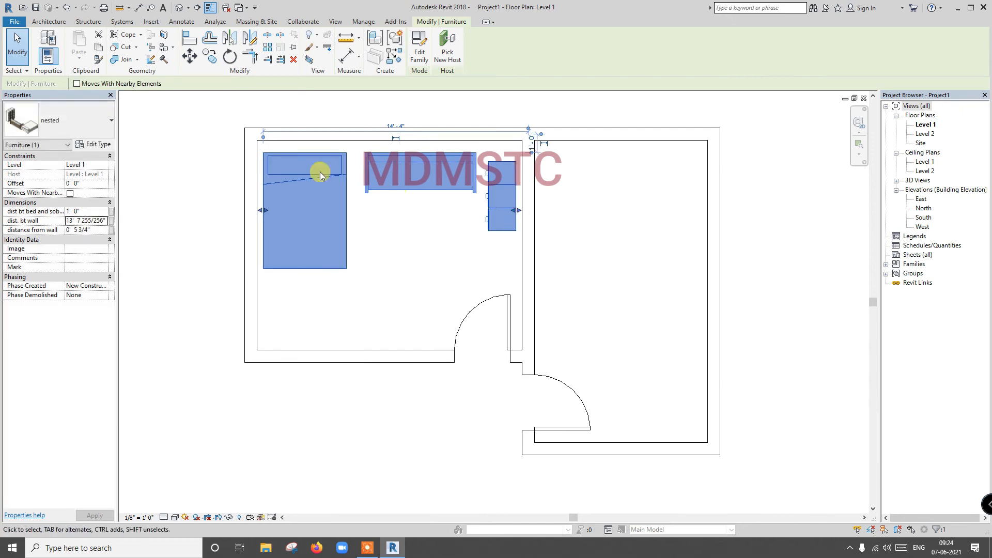
pyautogui.press('Escape')
pyautogui.click(327, 41)
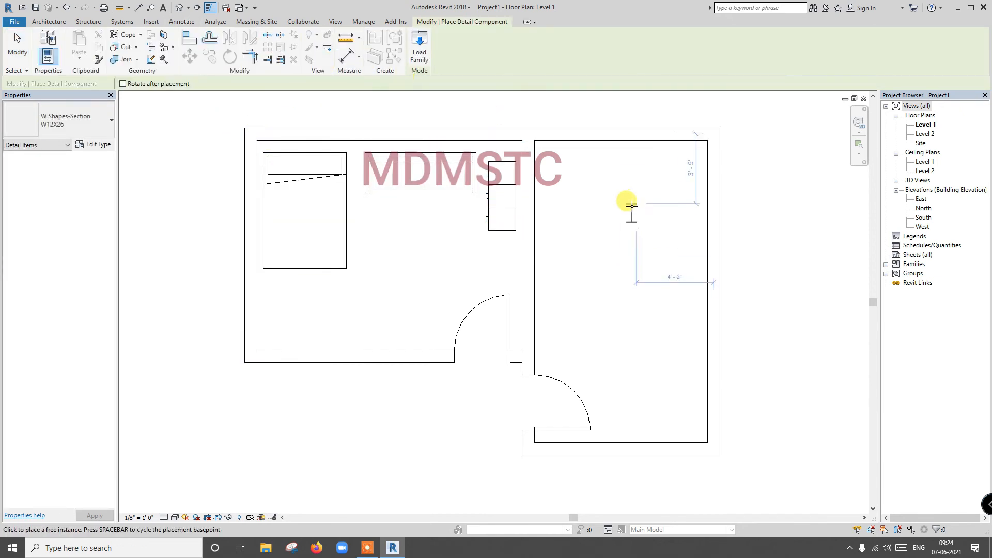
pyautogui.press('Escape')
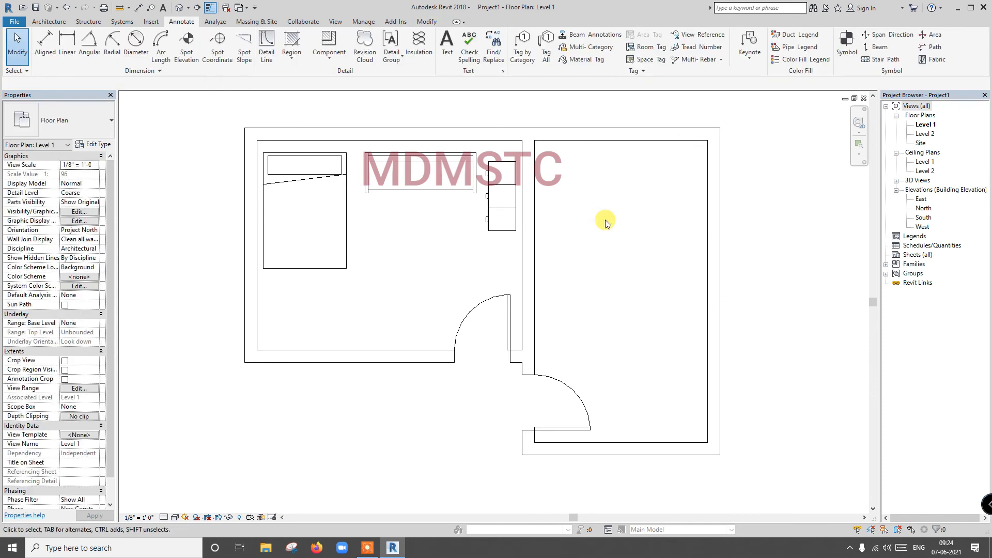
pyautogui.click(249, 11)
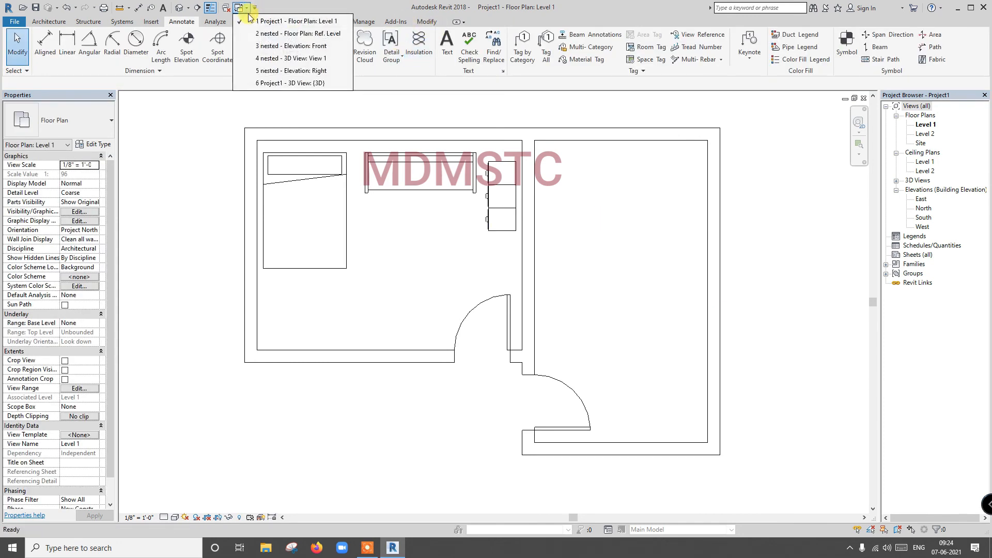
pyautogui.click(253, 46)
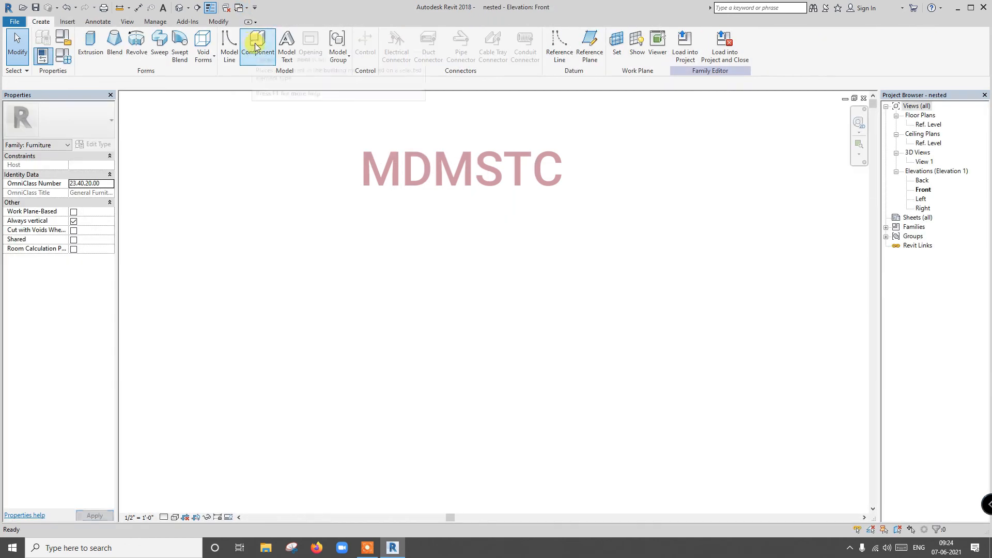
pyautogui.rightClick(482, 177)
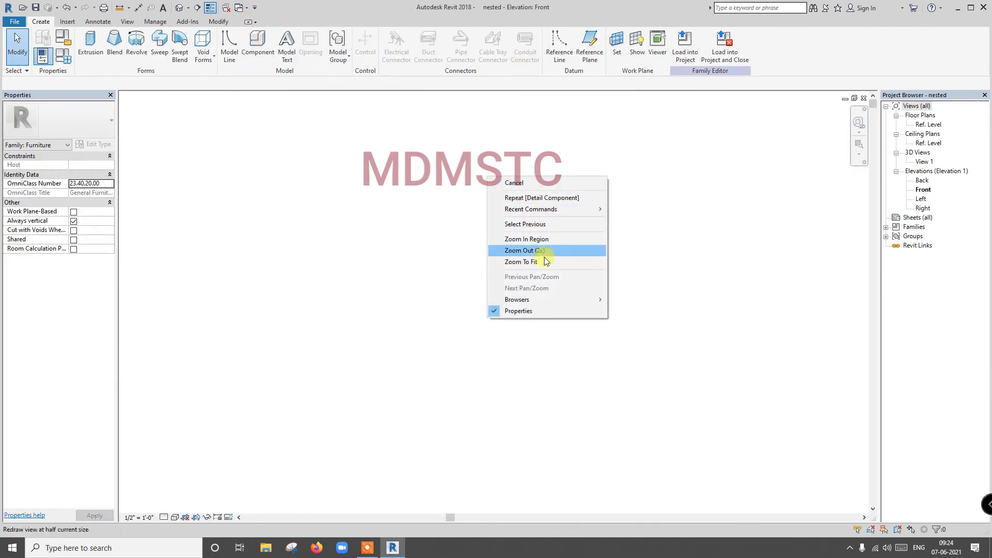
pyautogui.click(521, 263)
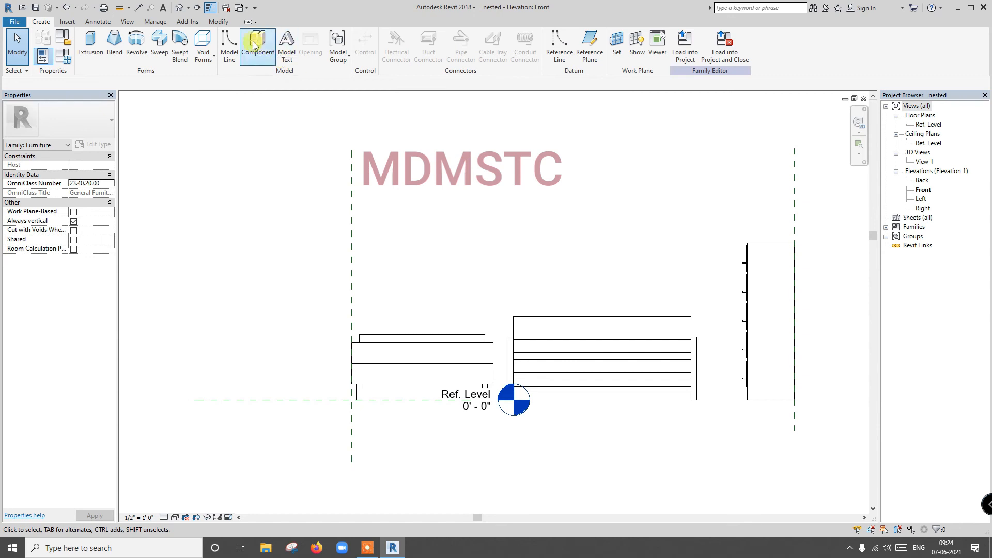
pyautogui.click(684, 45)
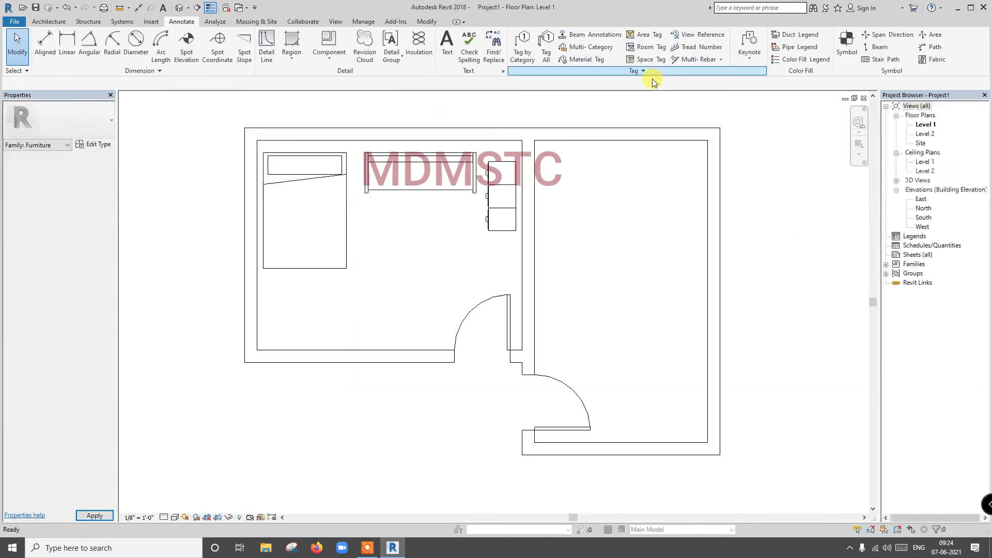
pyautogui.click(329, 42)
pyautogui.press('Escape')
# Copy the nested furniture toward the right-hand room and rotate the copy so its bedhead faces the right outer wall.
pyautogui.click(460, 189)
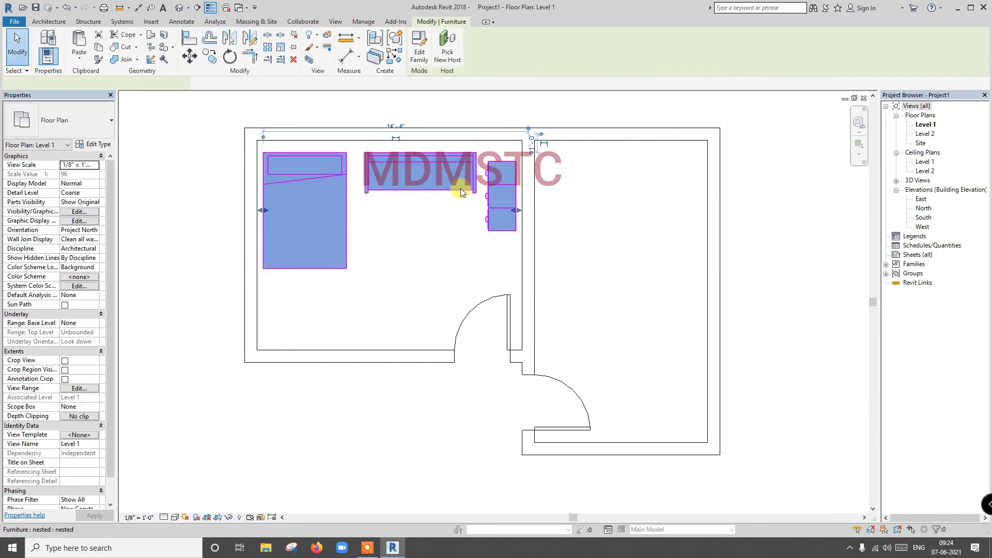
pyautogui.click(210, 56)
pyautogui.click(261, 146)
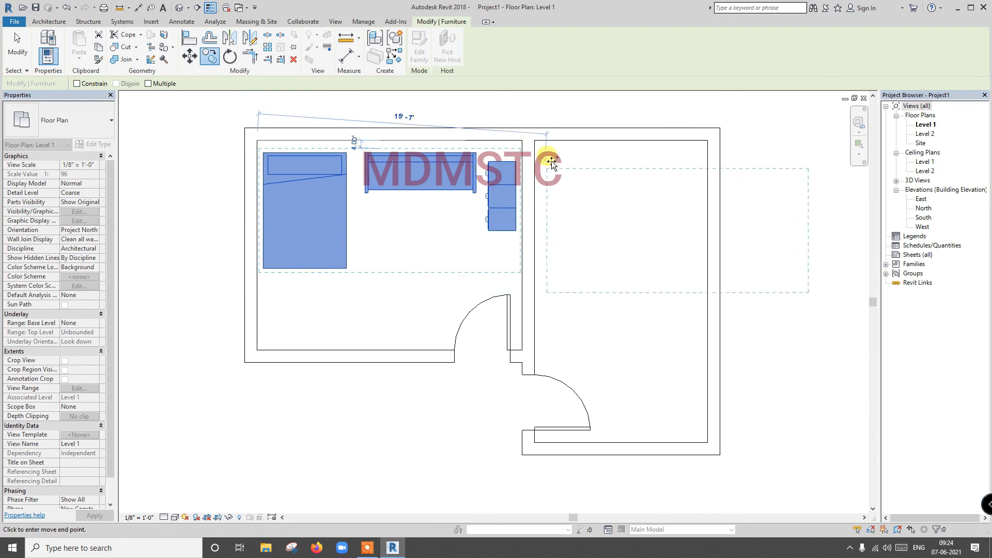
pyautogui.click(519, 148)
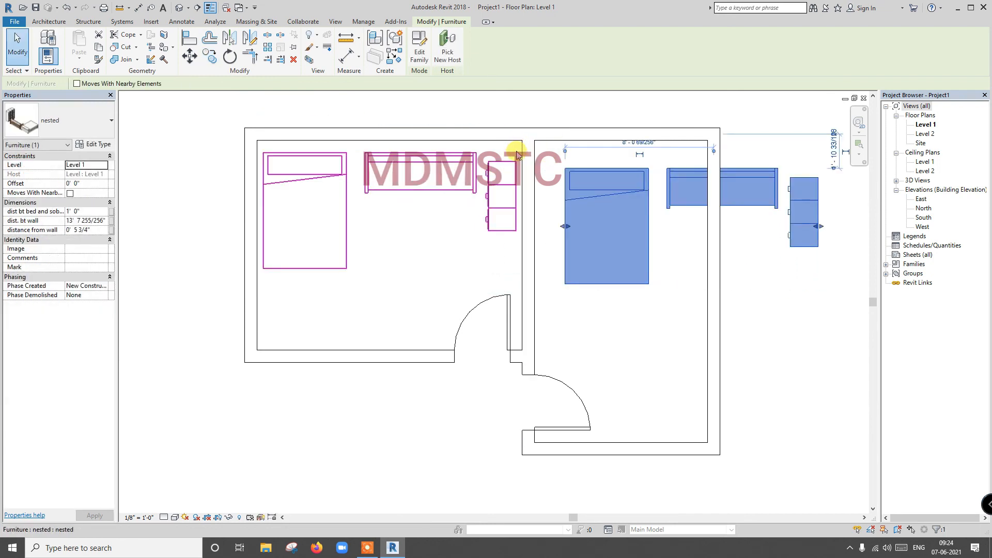
pyautogui.press('space')
pyautogui.press('space')
pyautogui.press('space')
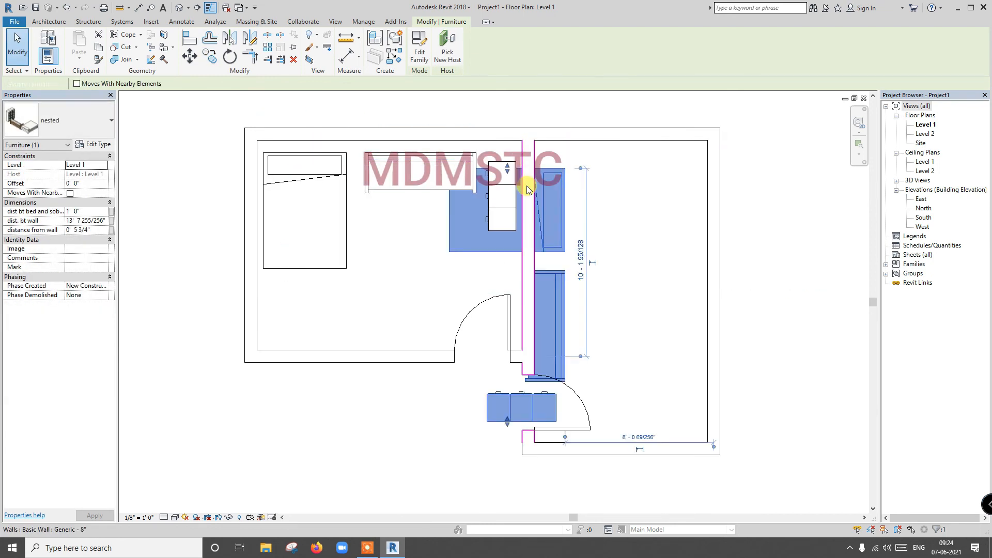
# Nudge the rotated copy into the right-hand room, near the corner of its right and upper walls.
pyautogui.press('Right')
pyautogui.press('Right')
pyautogui.press('Right')
pyautogui.press('Right')
pyautogui.press('Right')
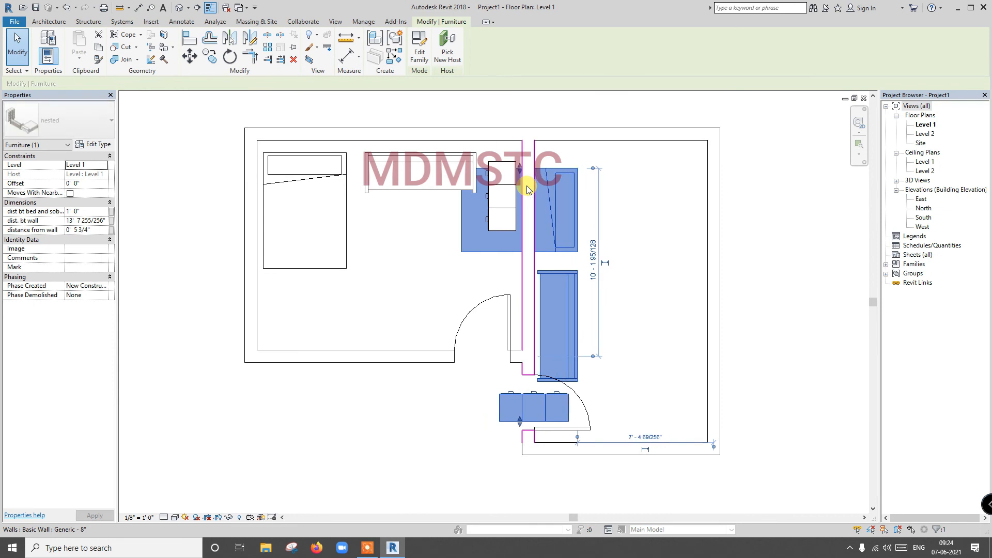
pyautogui.press('Right')
pyautogui.press('Right')
pyautogui.press('Right')
pyautogui.press('Right')
pyautogui.press('Right')
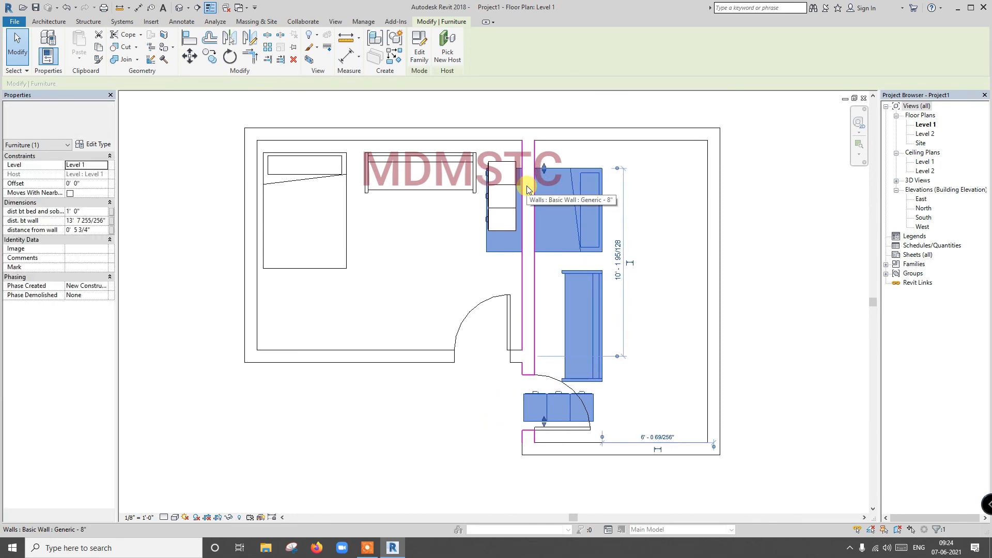
pyautogui.press('Right')
pyautogui.press('Right')
pyautogui.press('Right')
pyautogui.press('Right')
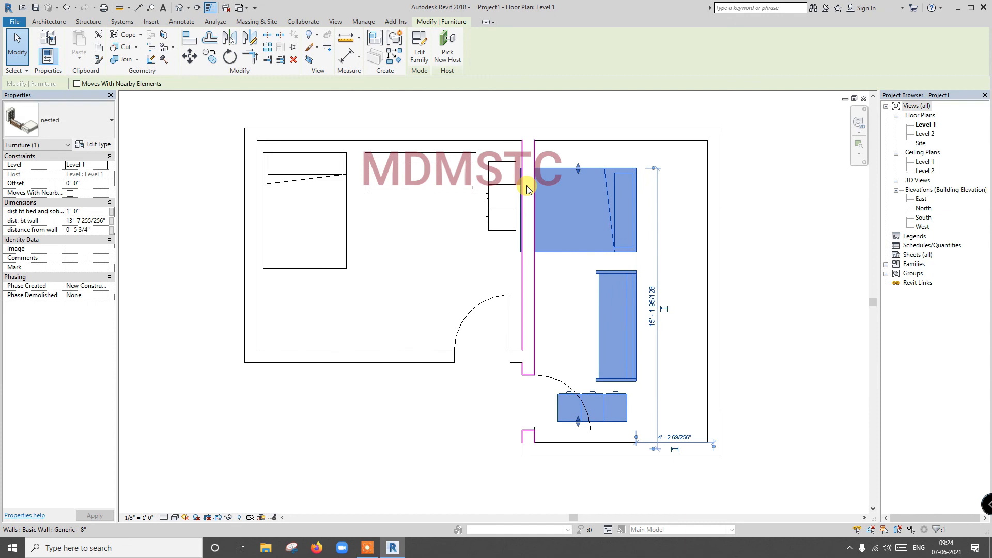
pyautogui.press('Right')
pyautogui.press('Right')
pyautogui.press('Right')
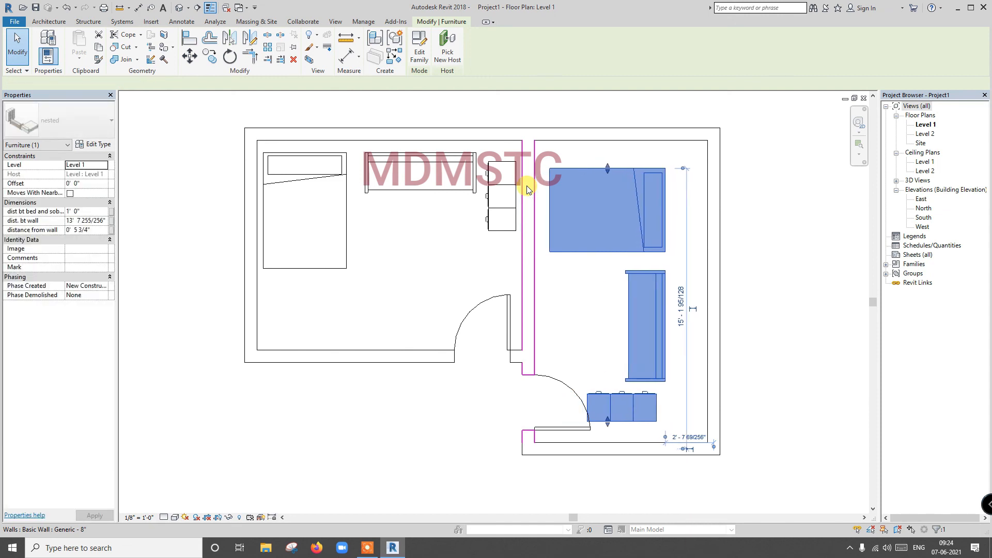
pyautogui.press('Right')
pyautogui.press('Right')
pyautogui.press('Right')
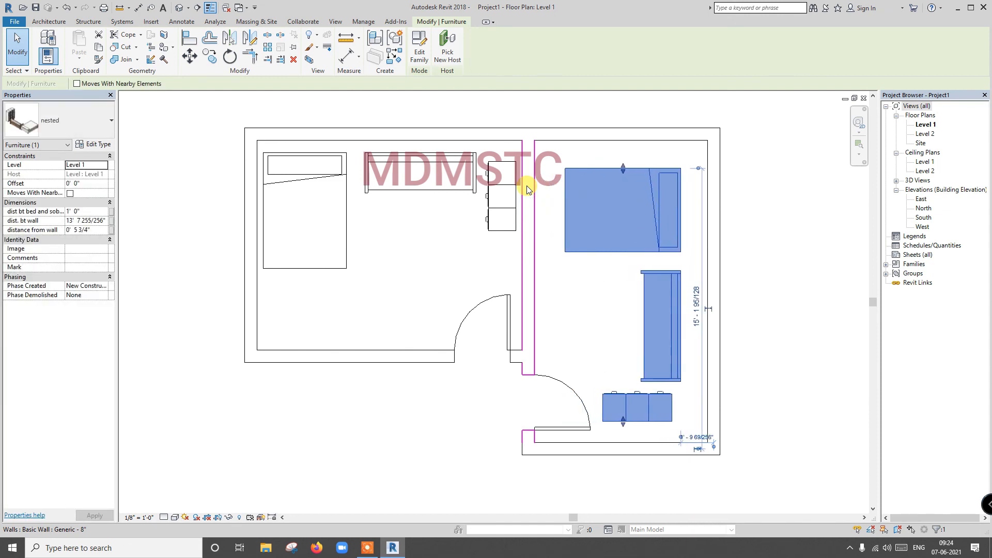
pyautogui.press('Right')
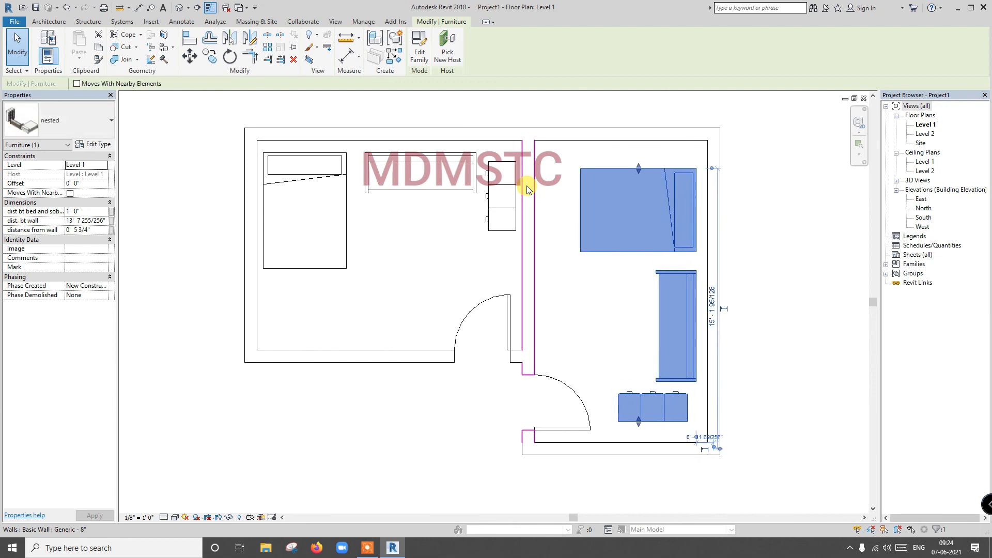
pyautogui.press('Up')
pyautogui.press('Up')
pyautogui.press('Up')
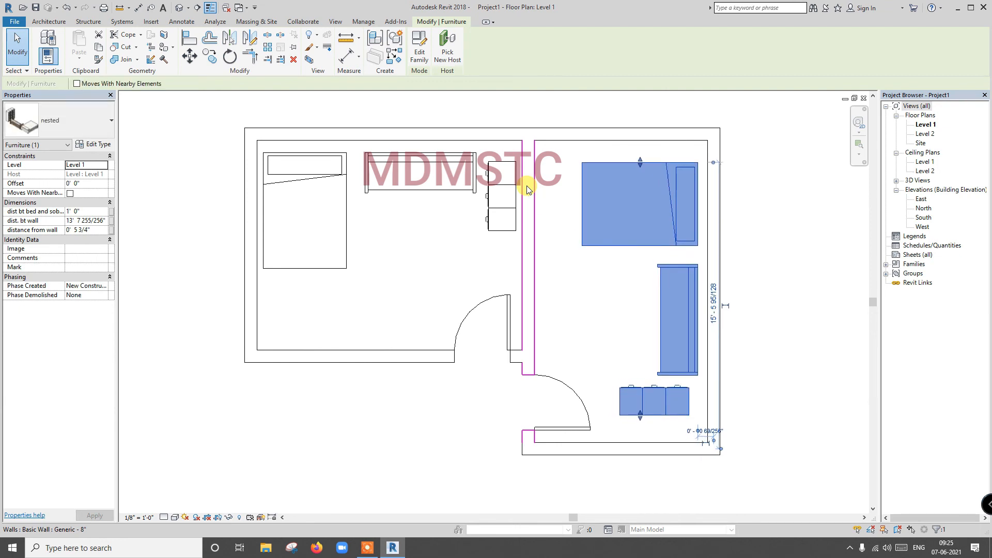
pyautogui.press('Up')
pyautogui.press('Up')
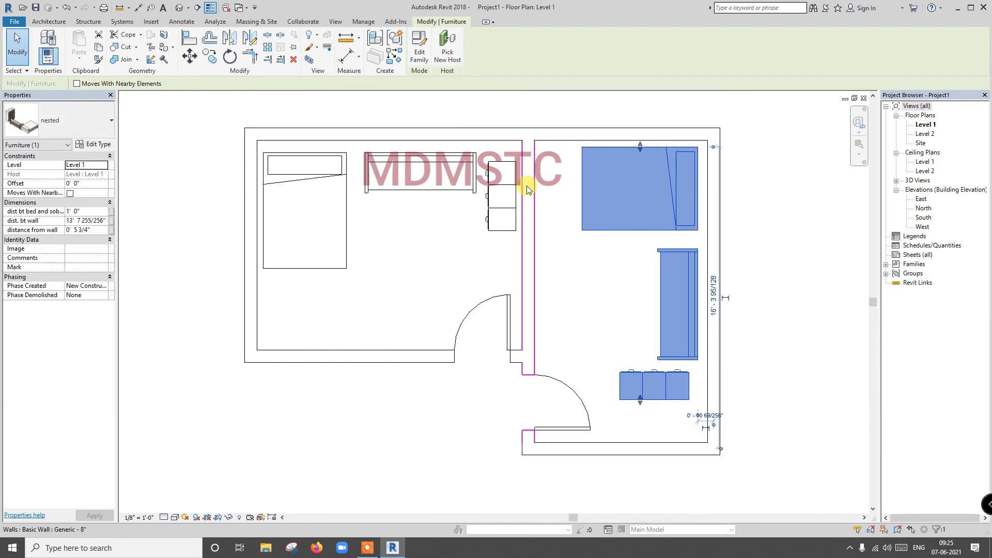
# Stretch the copy's wall-to-wall length to about 15' 11 3/4" toward the lower wall and shift the whole copy slightly upward.
pyautogui.moveTo(650, 402)
pyautogui.mouseDown()
pyautogui.moveTo(641, 403)
pyautogui.moveTo(642, 443)
pyautogui.mouseUp()
pyautogui.click(434, 422)
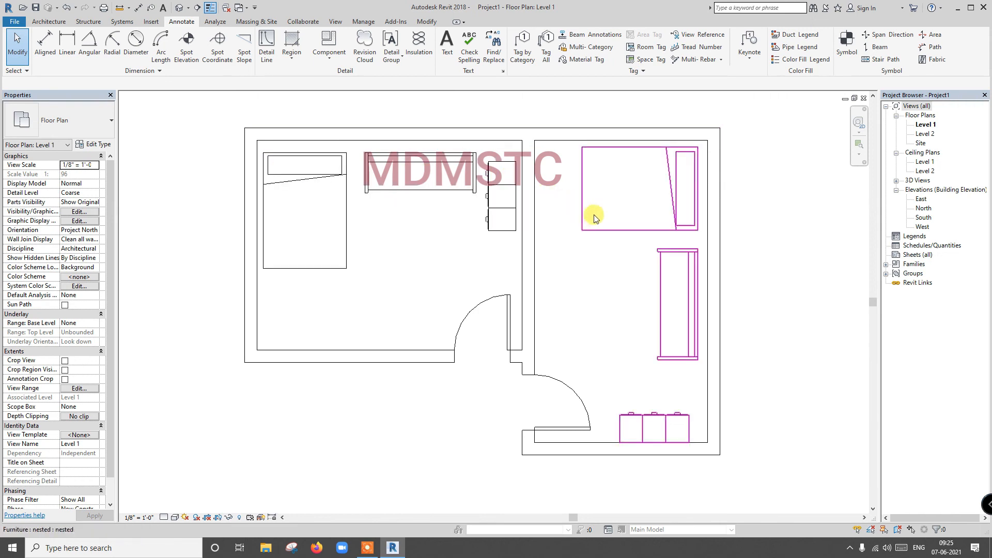
pyautogui.click(602, 229)
pyautogui.moveTo(601, 230); pyautogui.dragTo(600, 226)
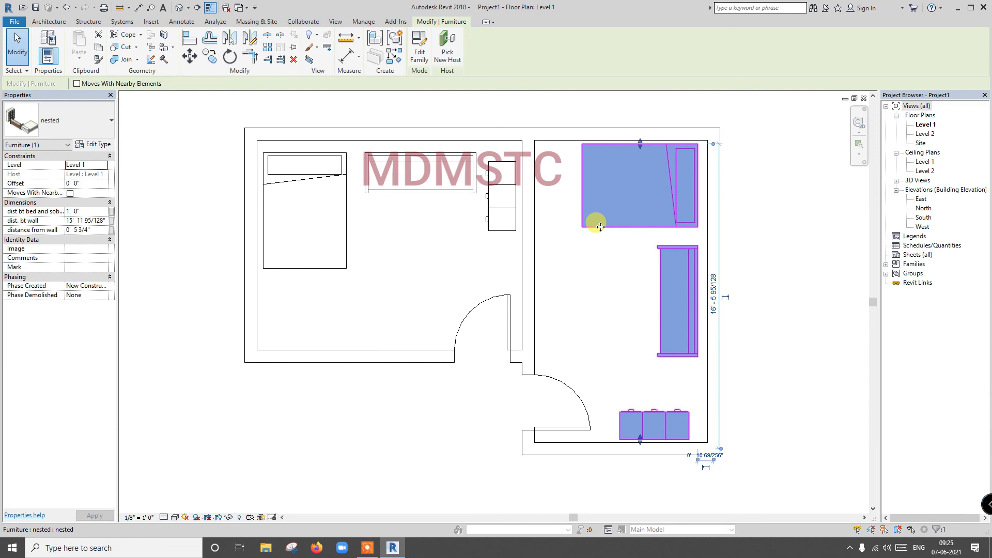